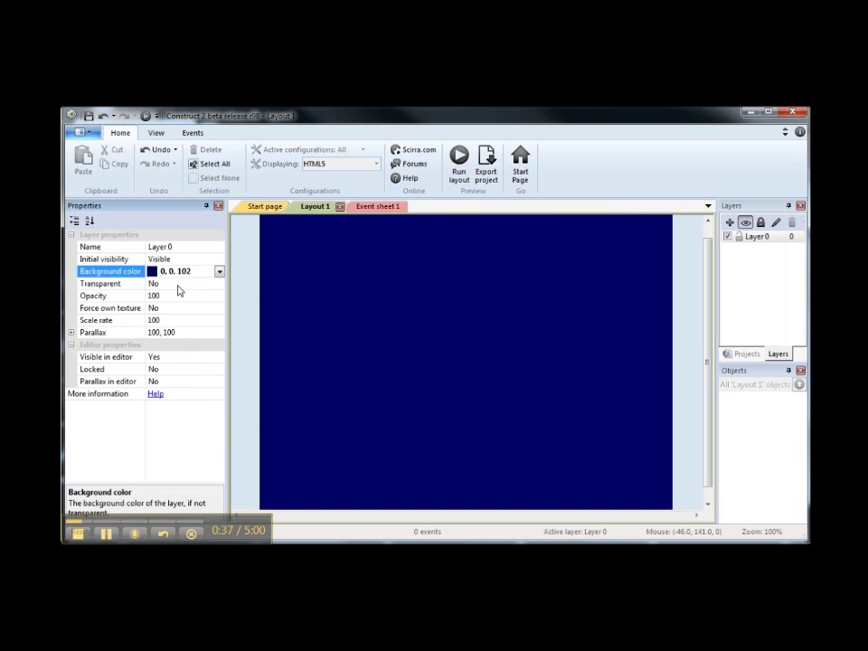
# Fill Layout 1 with Layer 0's dark navy background colour (0, 0, 102)
pyautogui.click(378, 290)
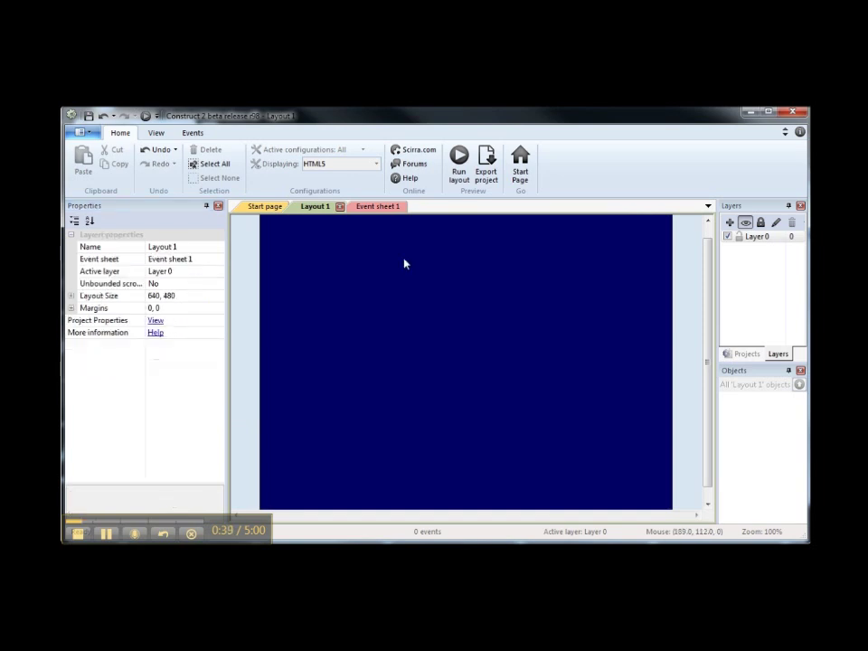
pyautogui.click(461, 164)
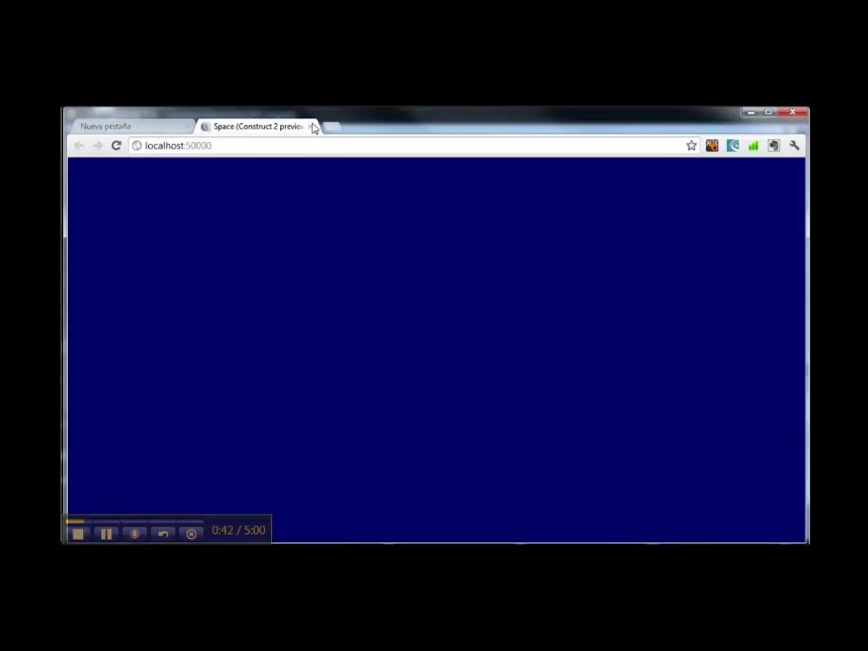
pyautogui.click(312, 127)
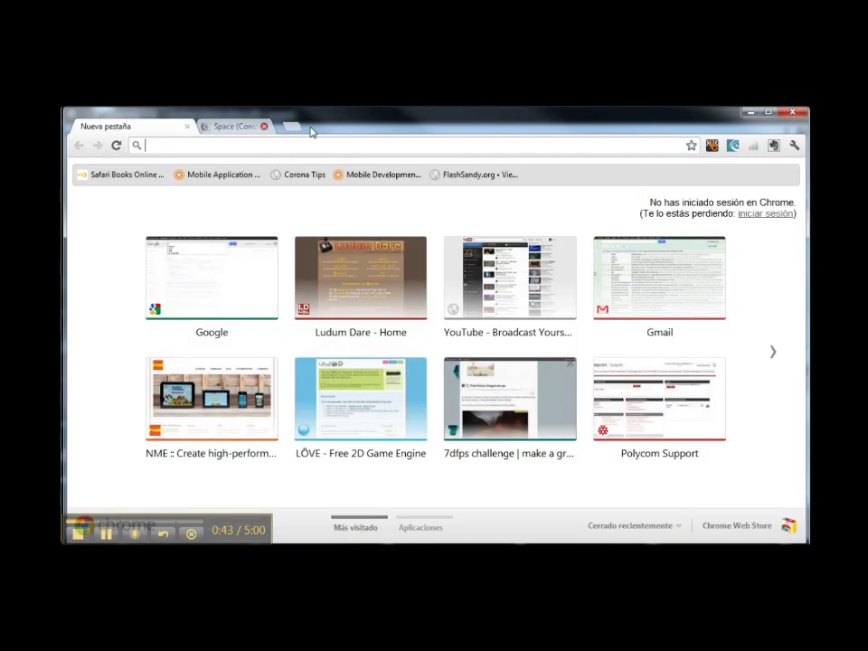
pyautogui.hotkey('ctrl', 'w')
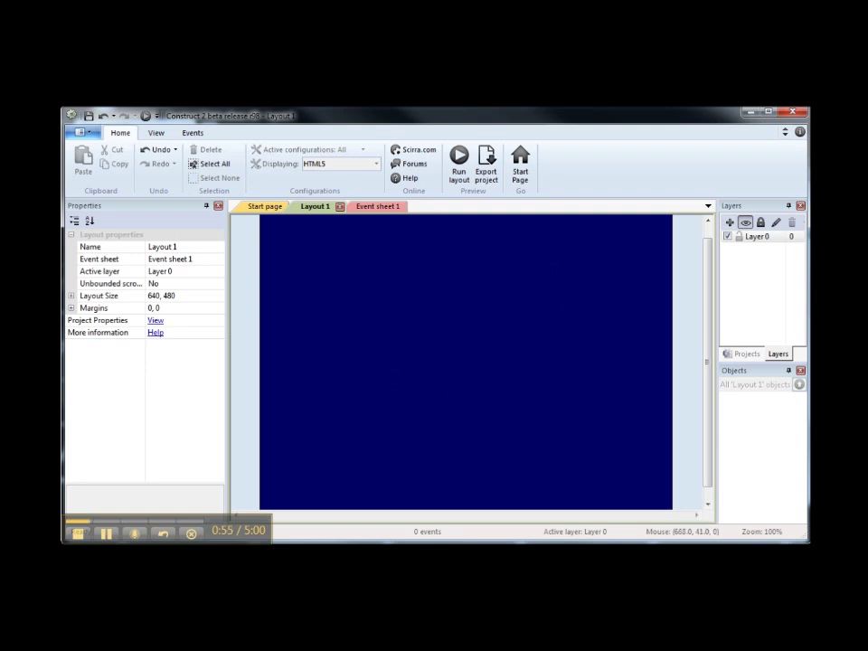
# Drag the field, earth and bird PNGs from the tutorial folder onto Layout 1
pyautogui.hotkey('alt', 'Tab')
pyautogui.moveTo(713, 177); pyautogui.dragTo(620, 200)
pyautogui.moveTo(789, 291); pyautogui.dragTo(355, 362)
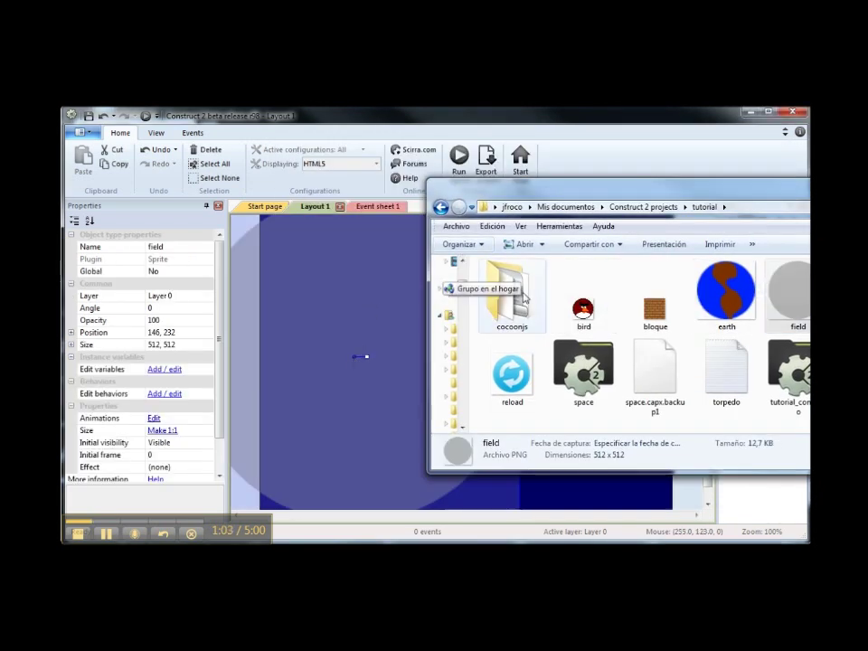
pyautogui.moveTo(734, 291); pyautogui.dragTo(344, 355)
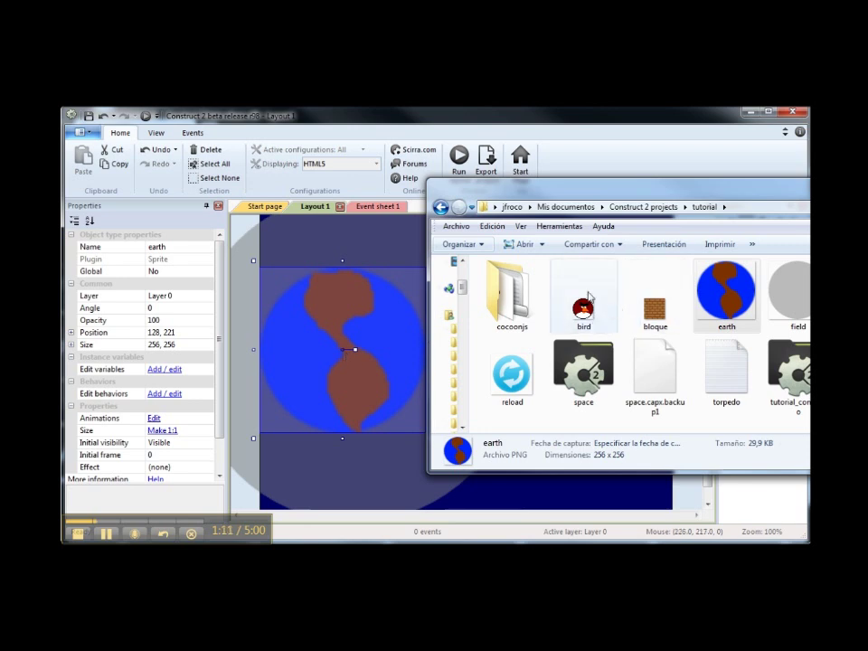
pyautogui.moveTo(569, 199); pyautogui.dragTo(675, 198)
pyautogui.moveTo(689, 303); pyautogui.dragTo(307, 469)
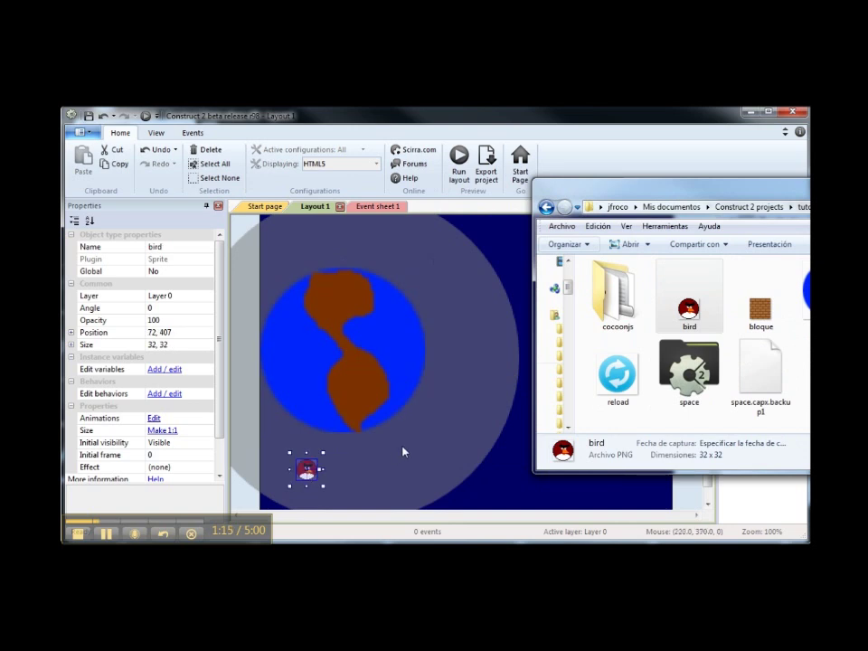
pyautogui.click(613, 174)
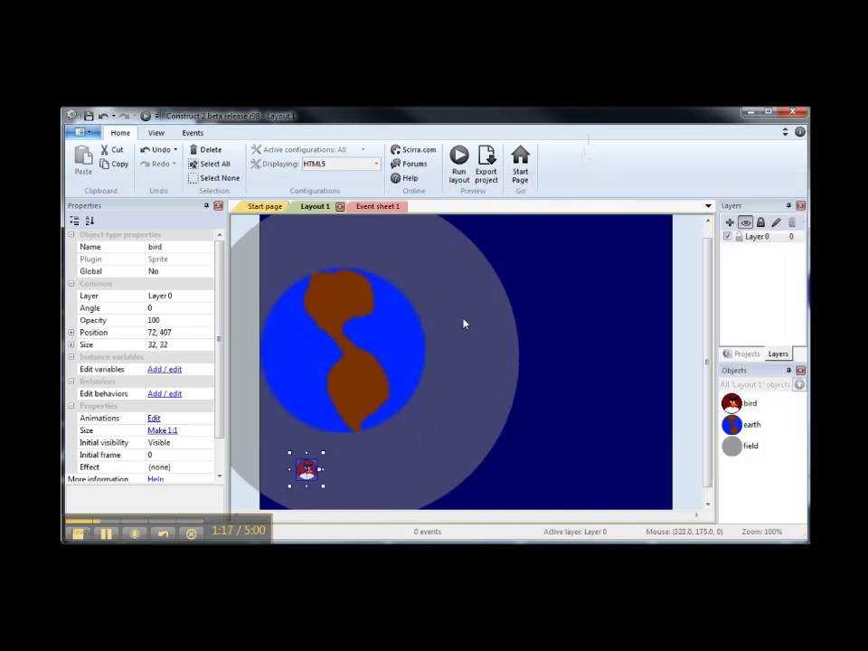
pyautogui.click(430, 283)
# Move the field to 418, 294 and paste that position into the earth's Position
pyautogui.moveTo(412, 277); pyautogui.dragTo(466, 306)
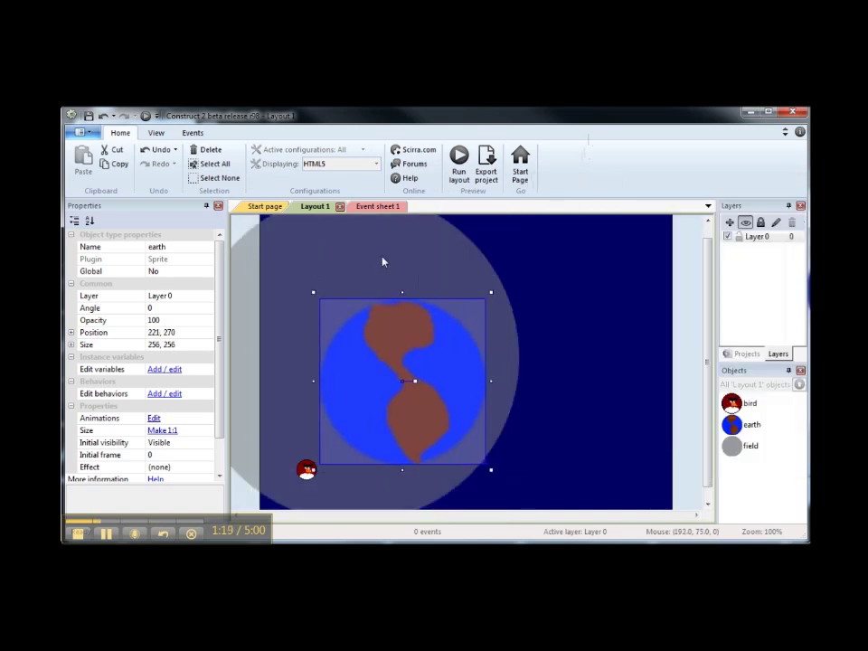
pyautogui.click(329, 265)
pyautogui.moveTo(329, 265); pyautogui.dragTo(505, 306)
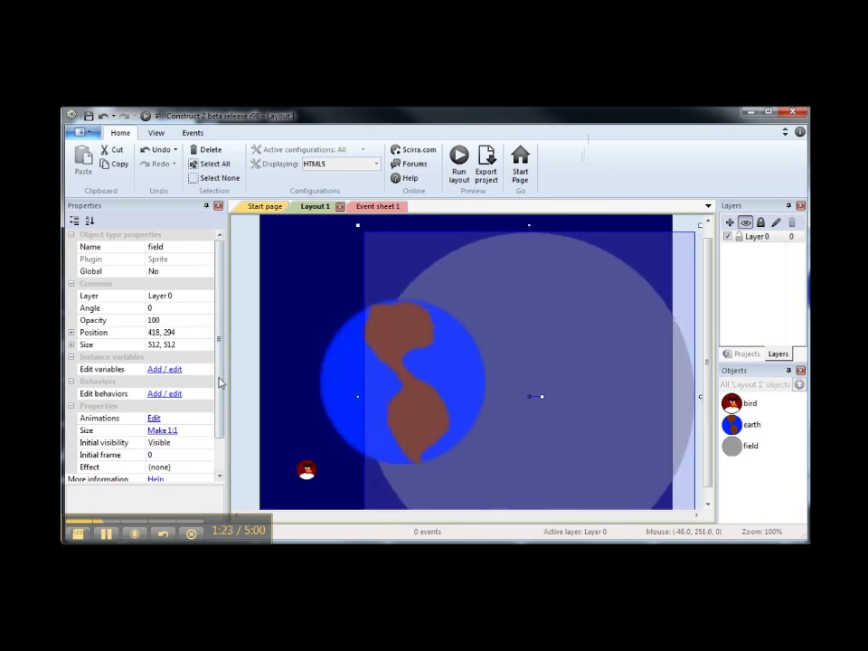
pyautogui.click(191, 337)
pyautogui.hotkey('ctrl', 'c')
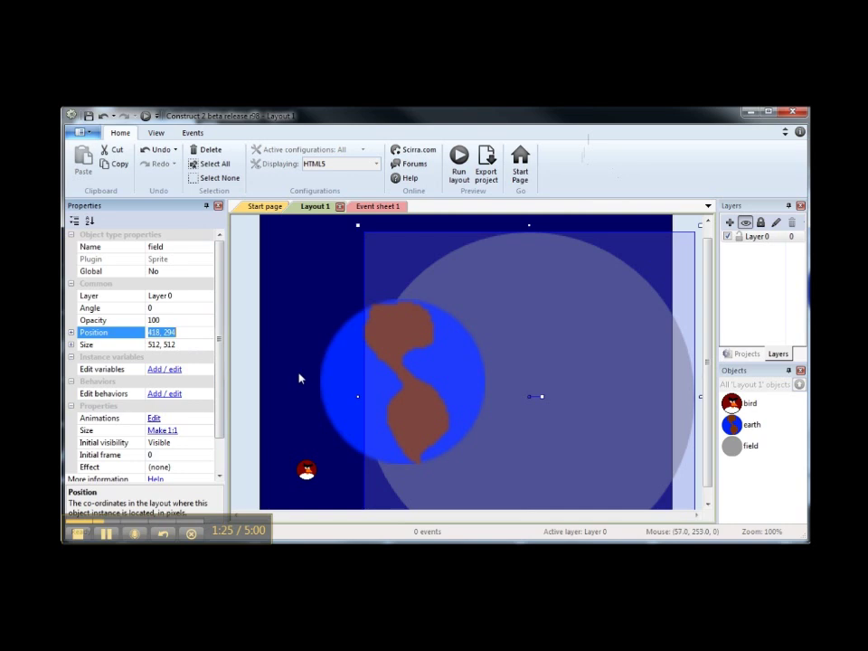
pyautogui.click(339, 381)
pyautogui.click(189, 331)
pyautogui.hotkey('ctrl', 'v')
pyautogui.press('Return')
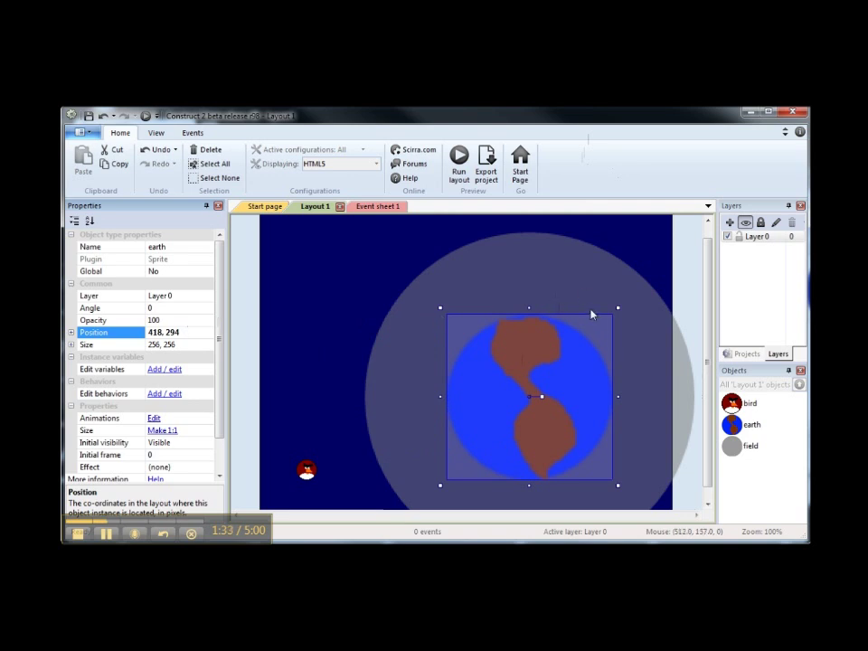
# Nudge the bird sprite closer to the layout's bottom-left corner
pyautogui.moveTo(307, 469); pyautogui.dragTo(289, 486)
pyautogui.click(308, 462)
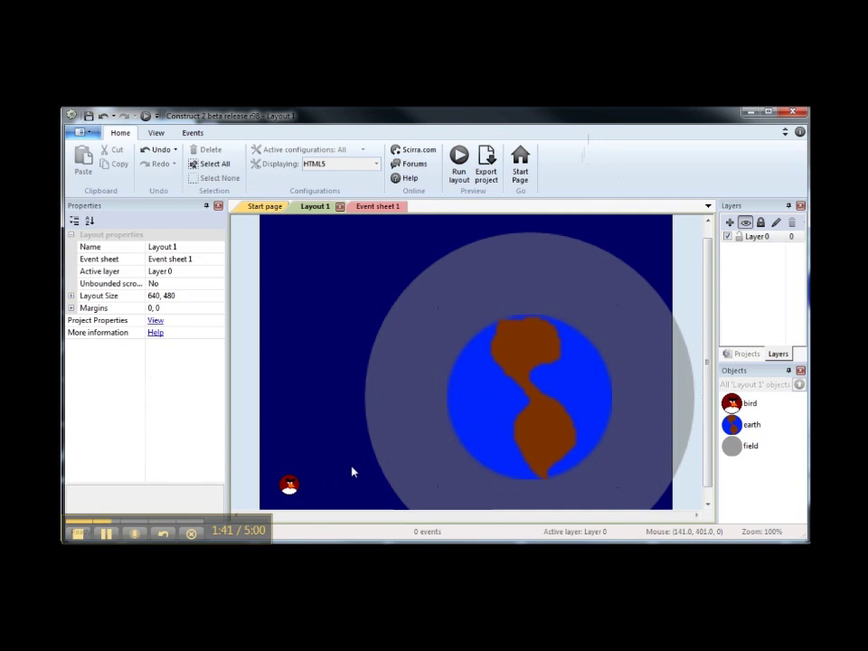
pyautogui.click(514, 392)
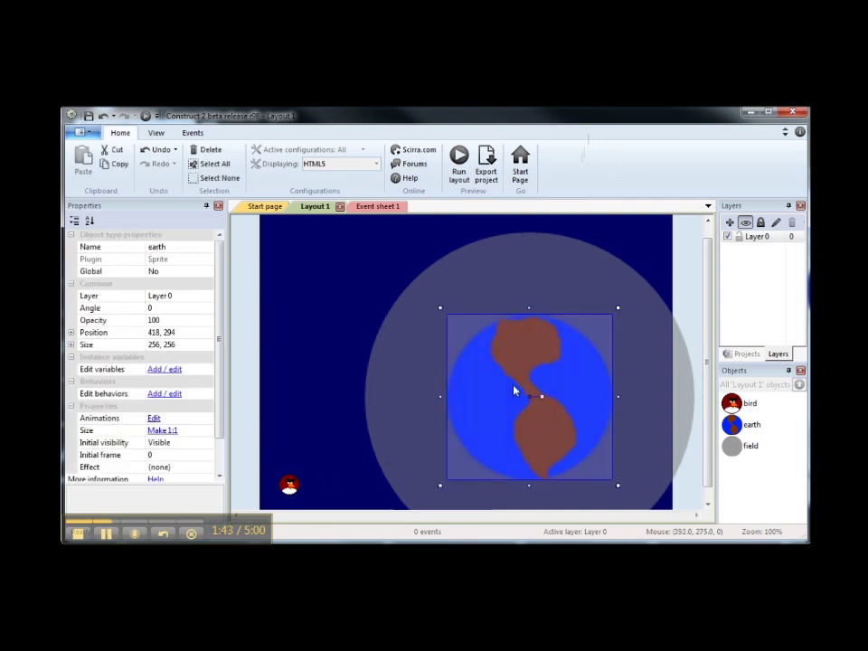
# Add a Physics behaviour to the earth object and set its Immovable property to Yes
pyautogui.click(732, 424)
pyautogui.rightClick(738, 425)
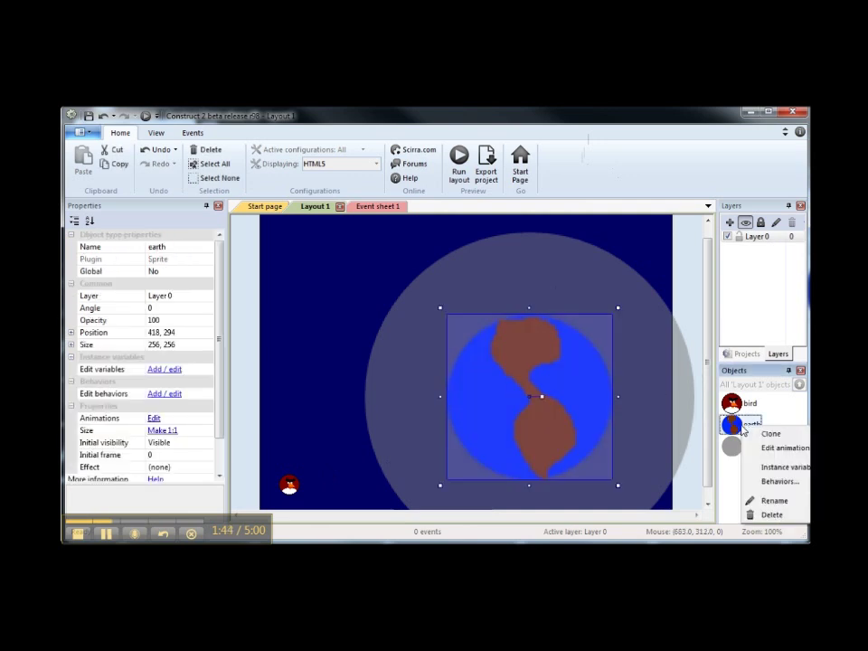
pyautogui.click(781, 482)
pyautogui.click(356, 248)
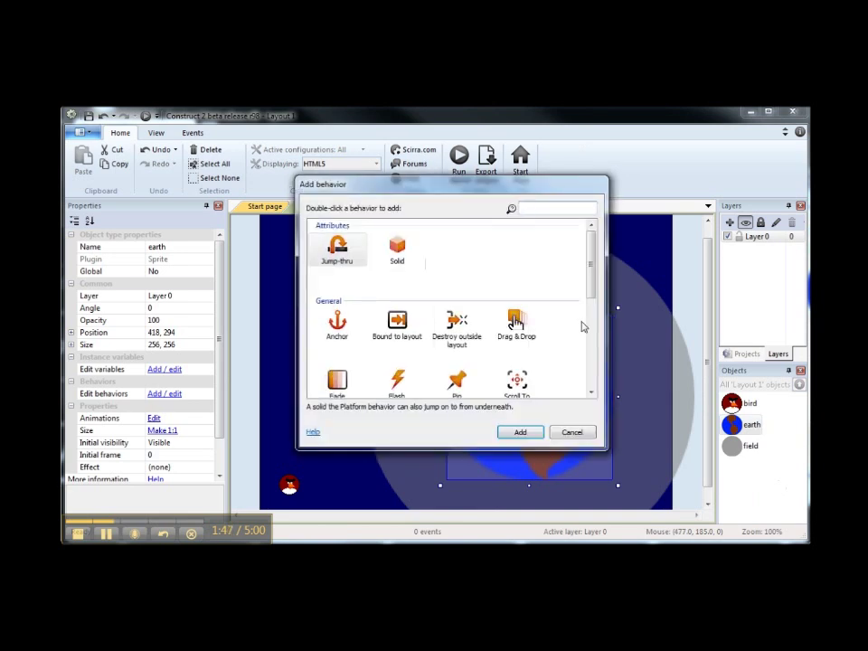
pyautogui.scroll(-5, 452, 325)
pyautogui.click(336, 351)
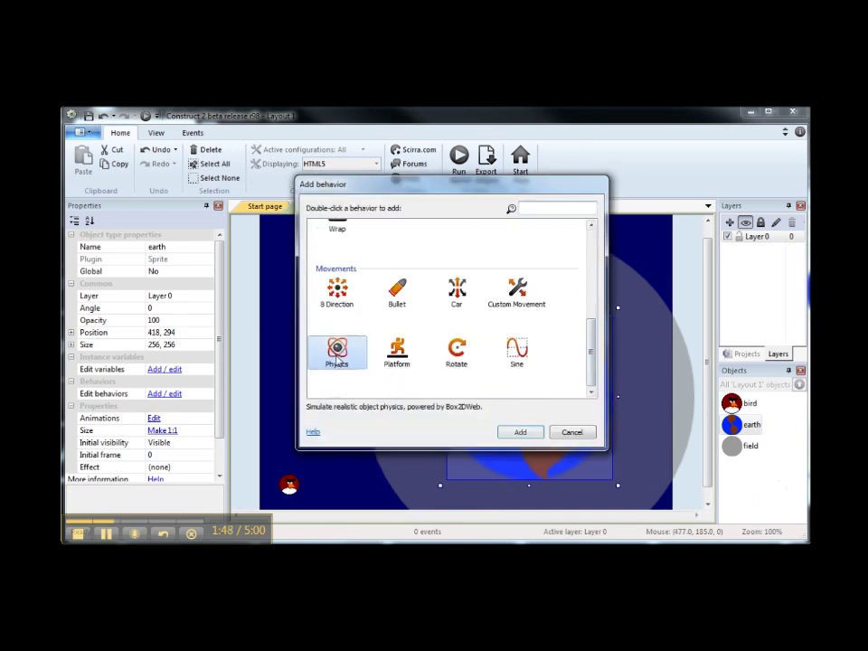
pyautogui.click(532, 434)
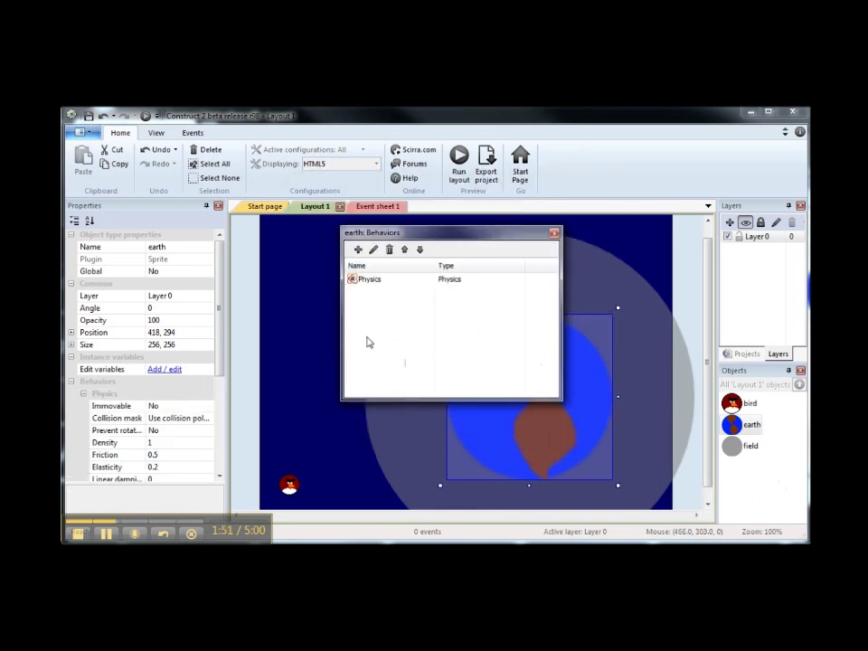
pyautogui.click(202, 406)
pyautogui.click(208, 406)
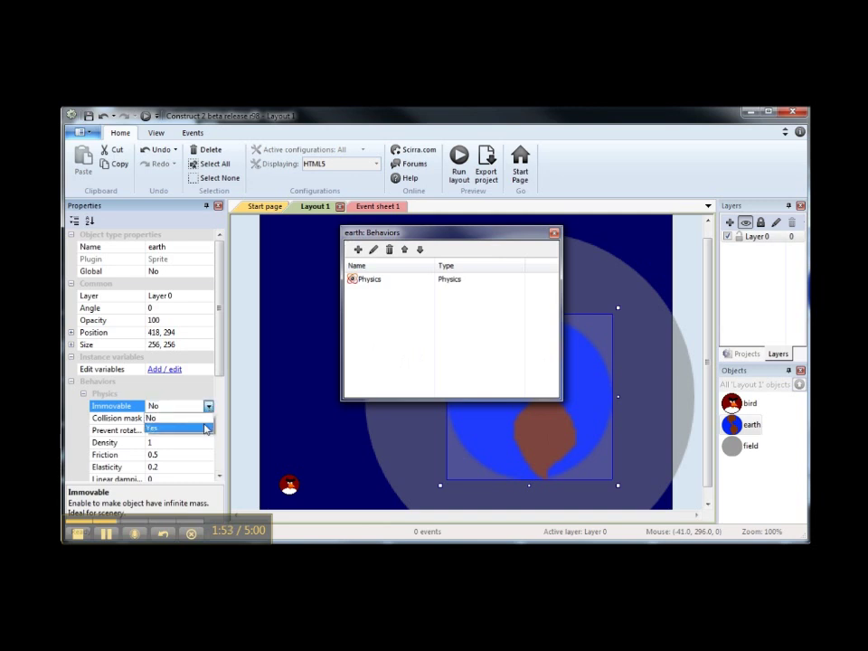
pyautogui.click(207, 428)
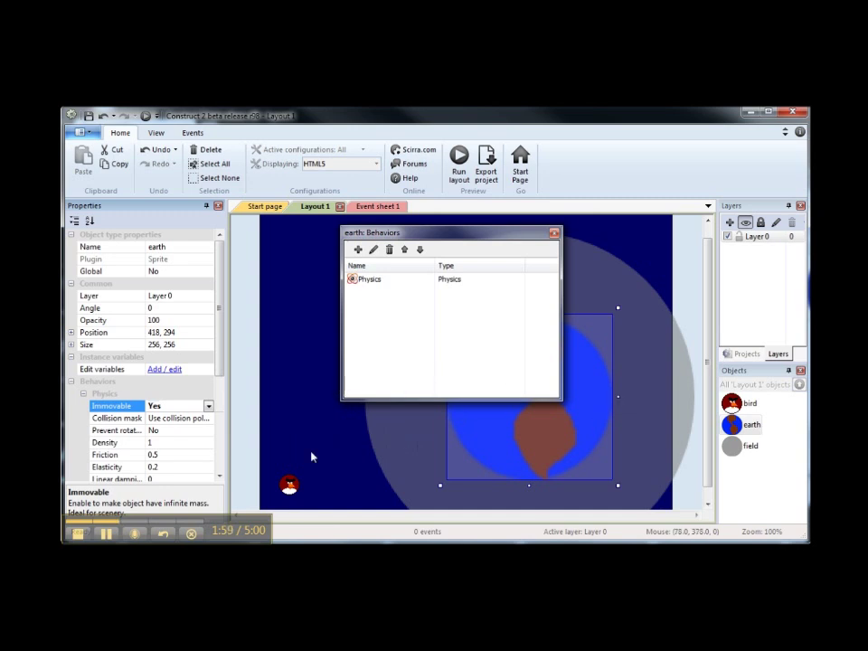
pyautogui.click(749, 404)
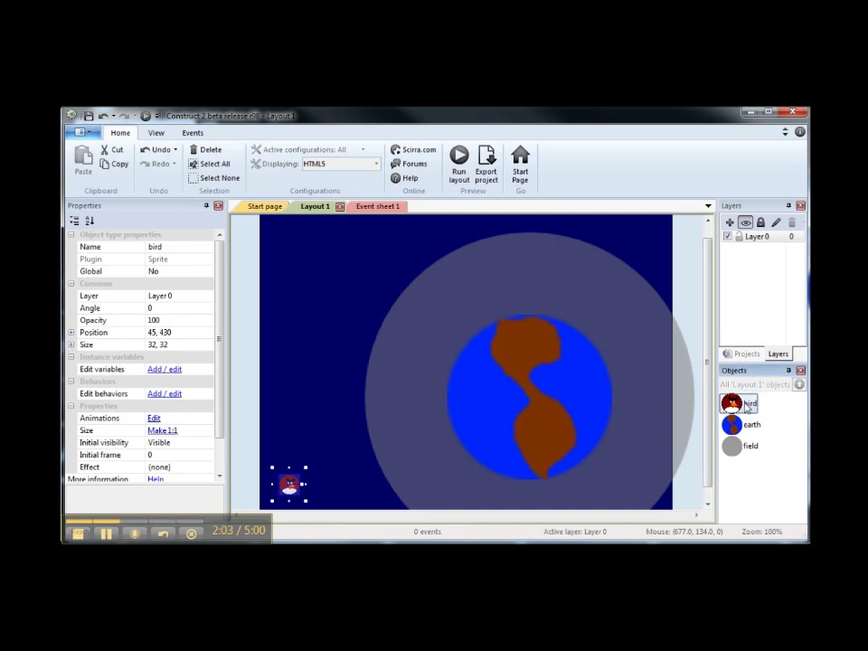
# Add a Physics behaviour to the bird object through its Behaviors list
pyautogui.rightClick(748, 407)
pyautogui.click(782, 458)
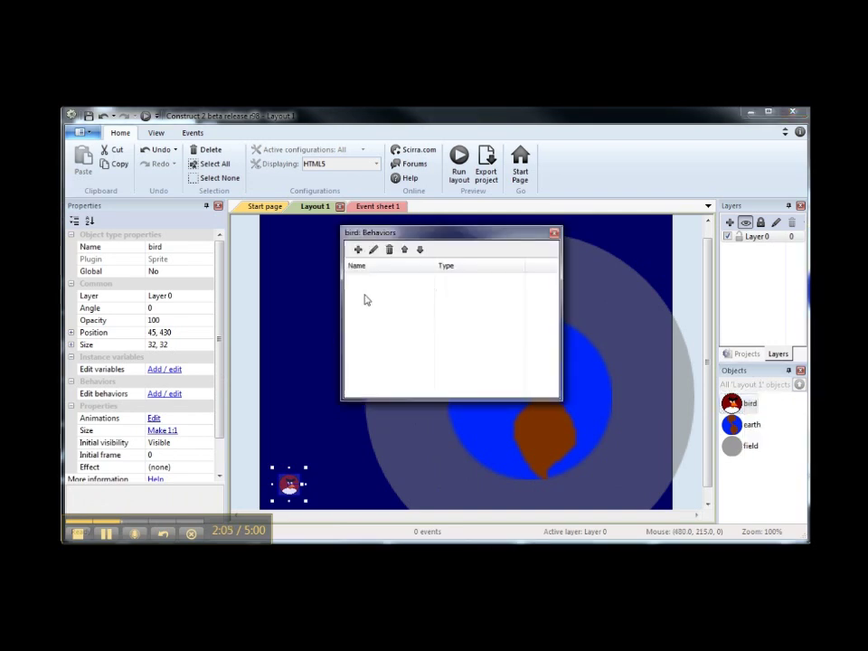
pyautogui.click(358, 250)
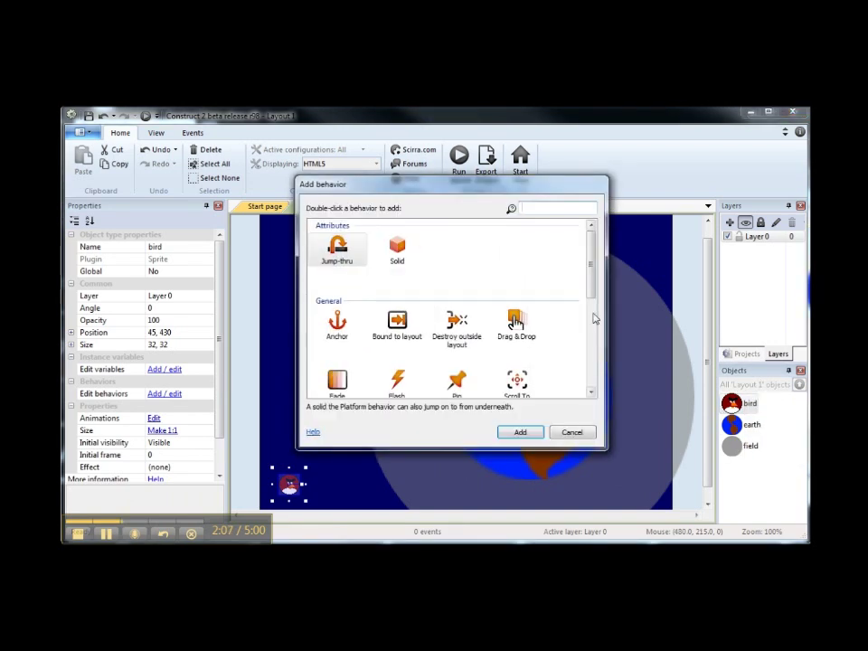
pyautogui.scroll(-5, 595, 318)
pyautogui.click(352, 351)
pyautogui.click(522, 433)
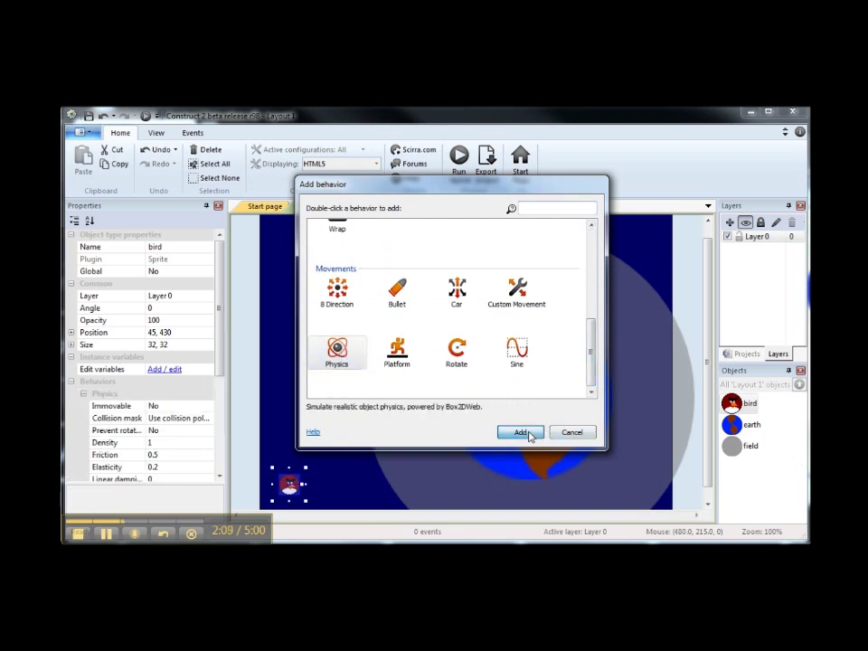
# Set the bird's Physics Bullet property to Yes and close the Behaviors dialog
pyautogui.scroll(-3, 222, 465)
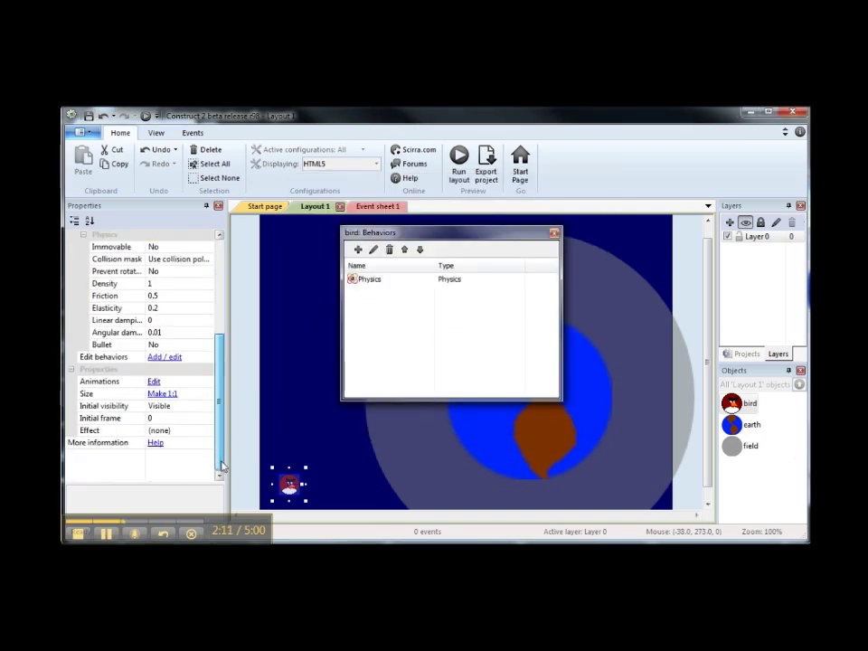
pyautogui.scroll(3, 223, 465)
pyautogui.click(200, 394)
pyautogui.click(208, 394)
pyautogui.click(204, 417)
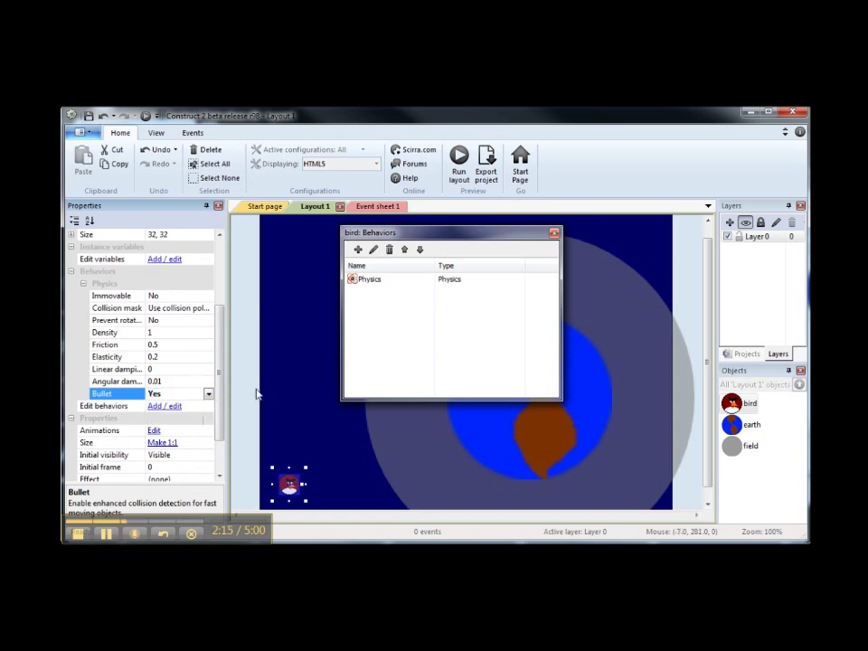
pyautogui.click(554, 233)
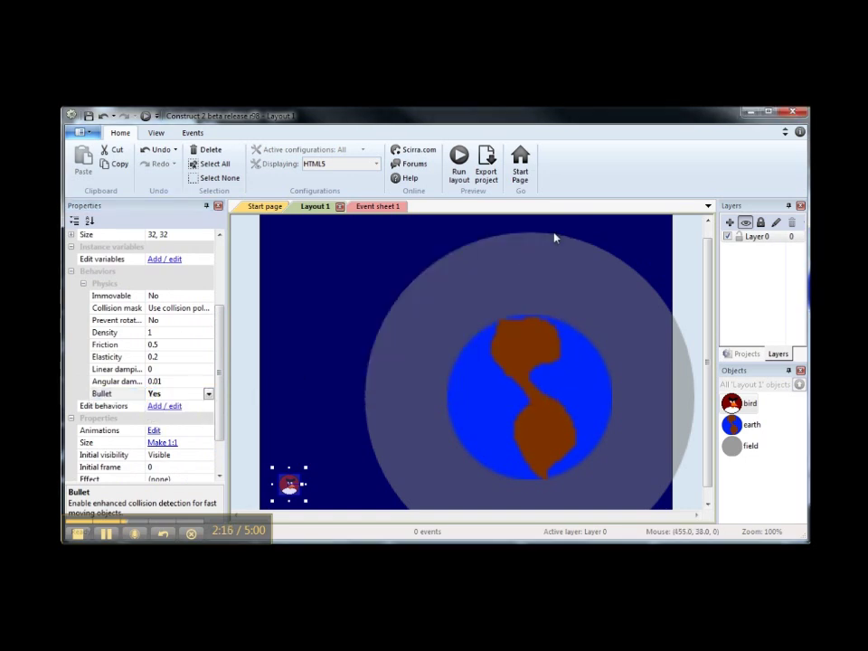
pyautogui.click(376, 269)
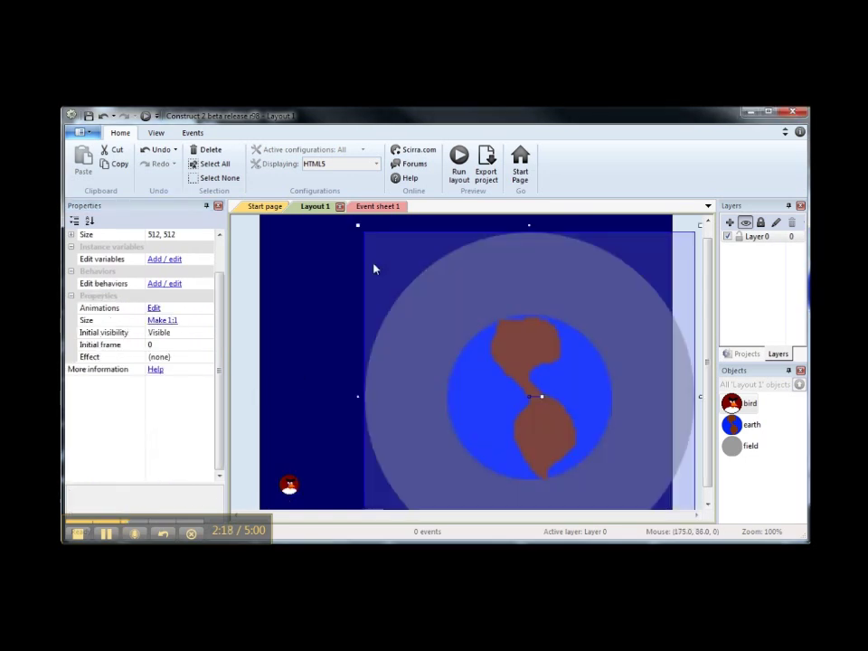
pyautogui.click(461, 159)
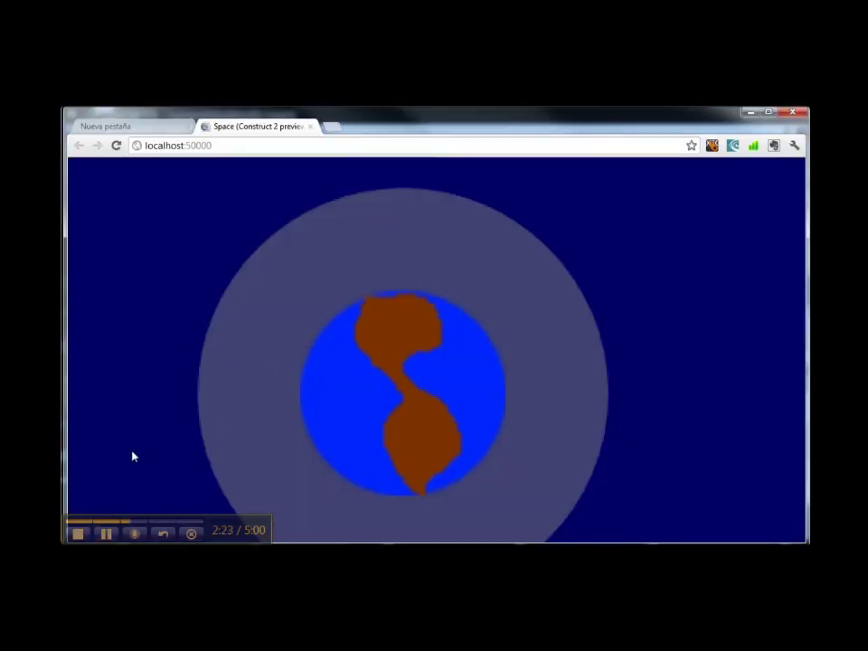
pyautogui.press('F5')
pyautogui.click(311, 128)
pyautogui.hotkey('ctrl', 'w')
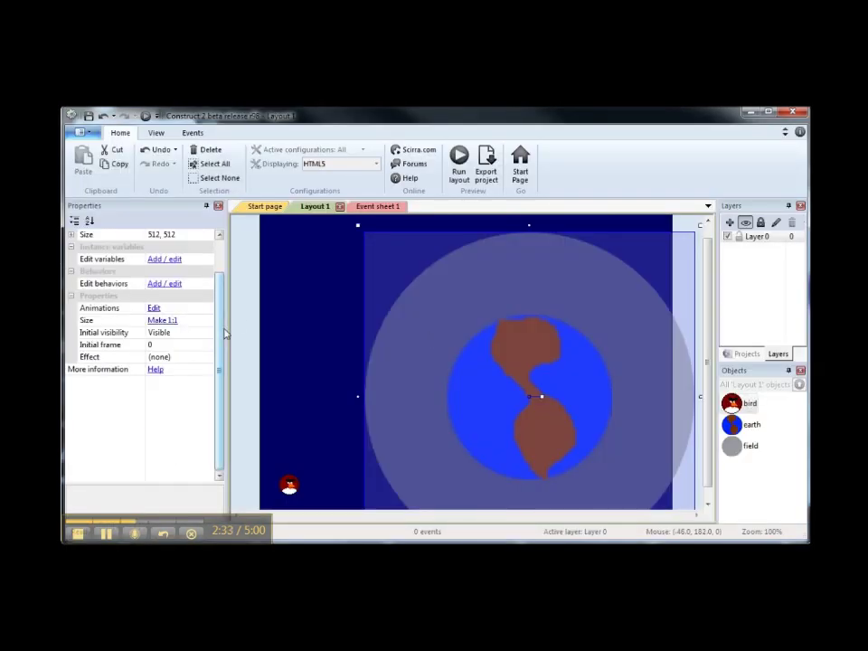
# Create the first event on Event sheet 1 with the System 'On start of layout' condition
pyautogui.moveTo(225, 338); pyautogui.dragTo(225, 287)
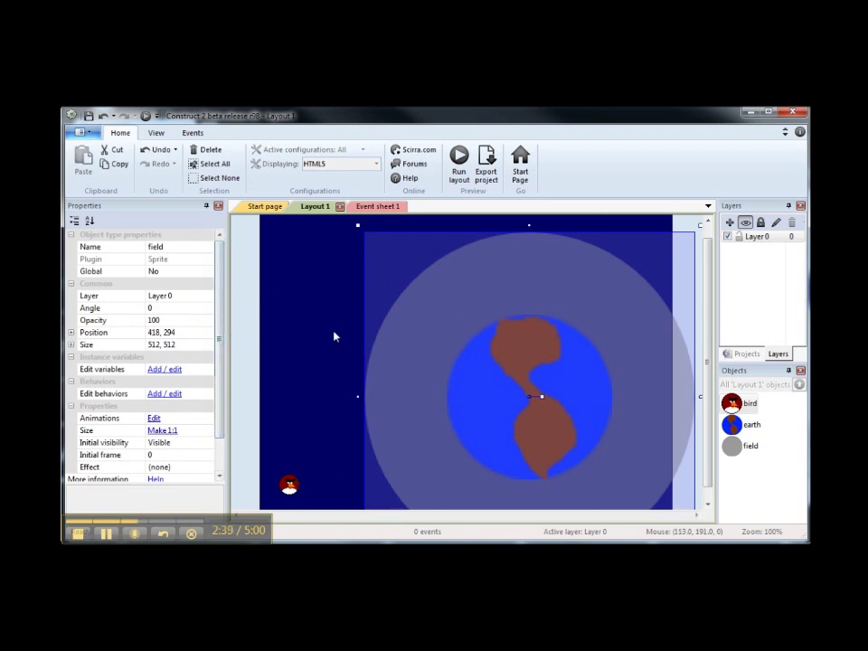
pyautogui.click(375, 206)
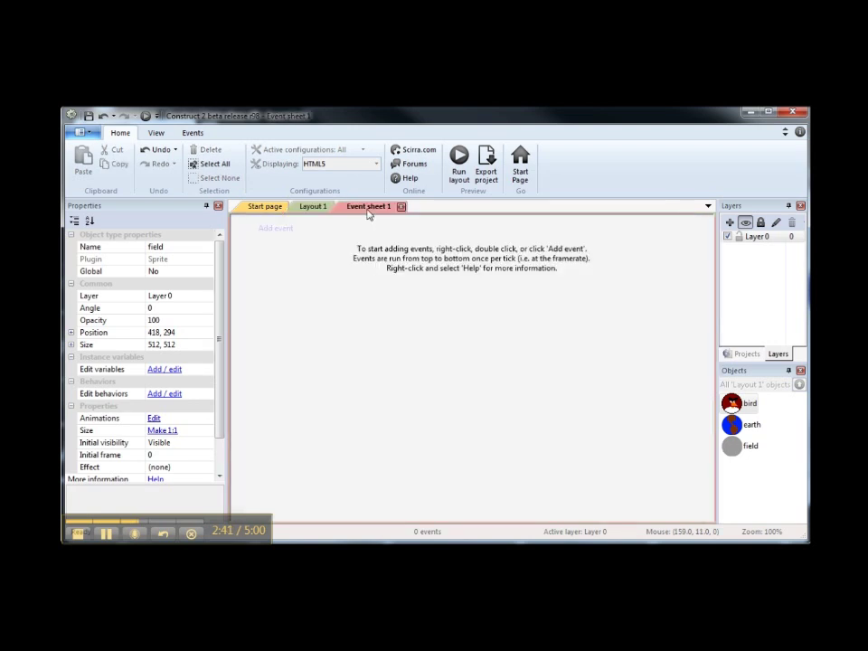
pyautogui.click(274, 228)
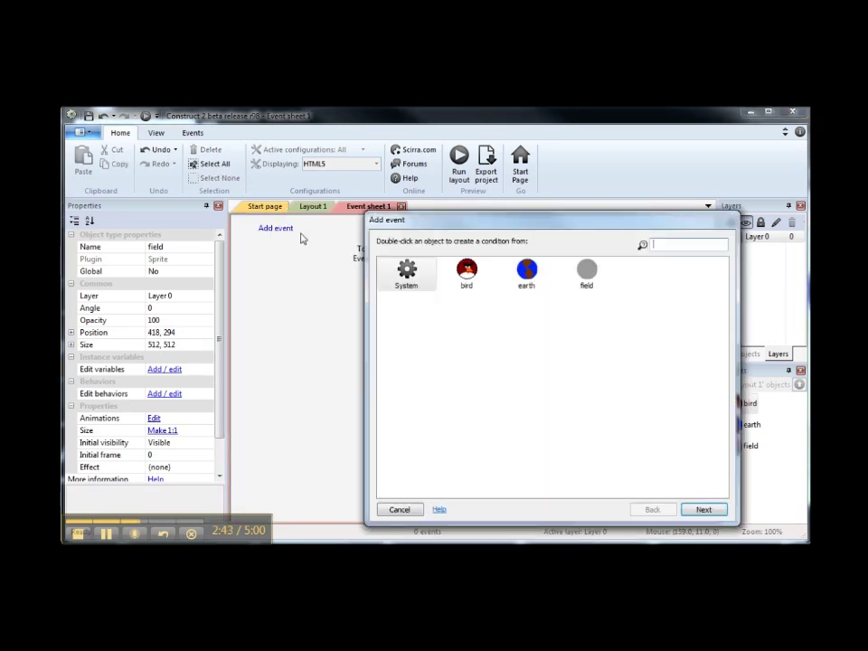
pyautogui.click(704, 509)
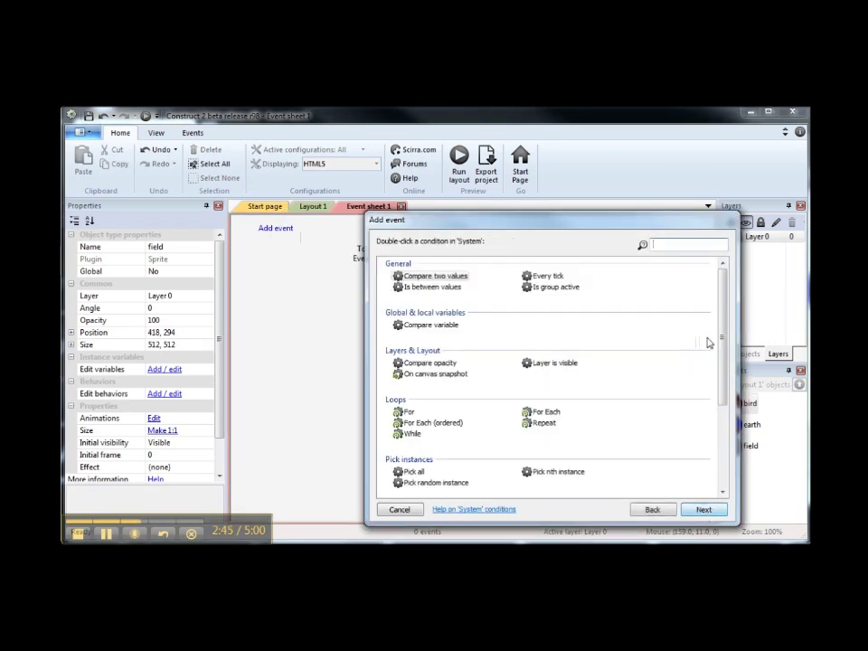
pyautogui.scroll(-3, 710, 341)
pyautogui.click(449, 441)
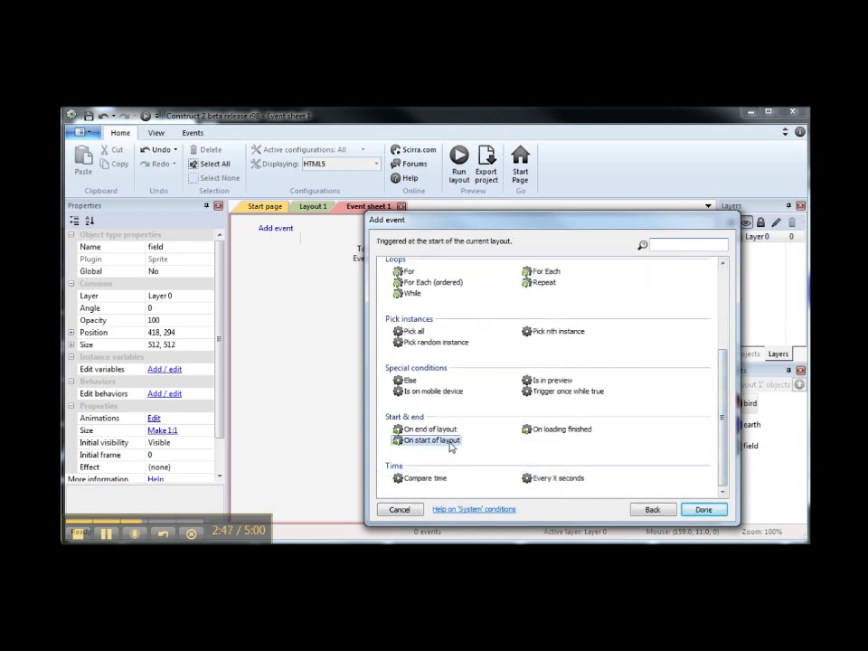
pyautogui.click(704, 510)
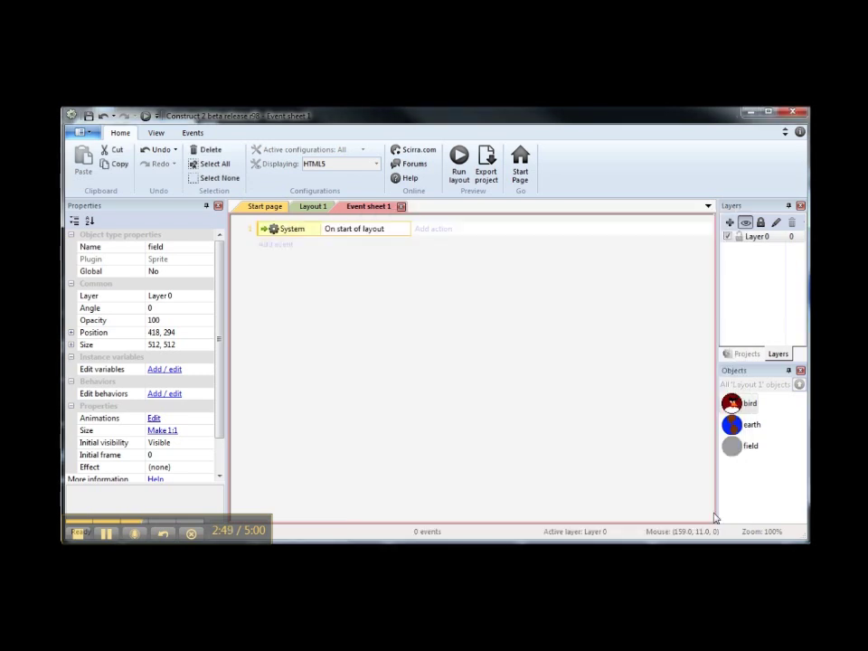
# Add a bird Physics 'Set world gravity' action with value 0, then run the layout preview
pyautogui.click(432, 231)
pyautogui.click(466, 271)
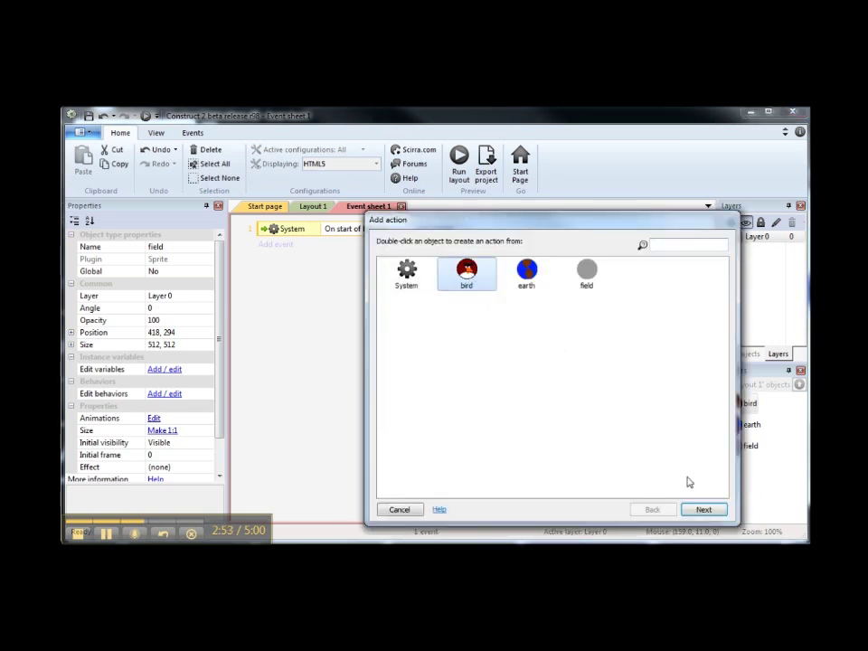
pyautogui.click(705, 510)
pyautogui.scroll(-10, 729, 411)
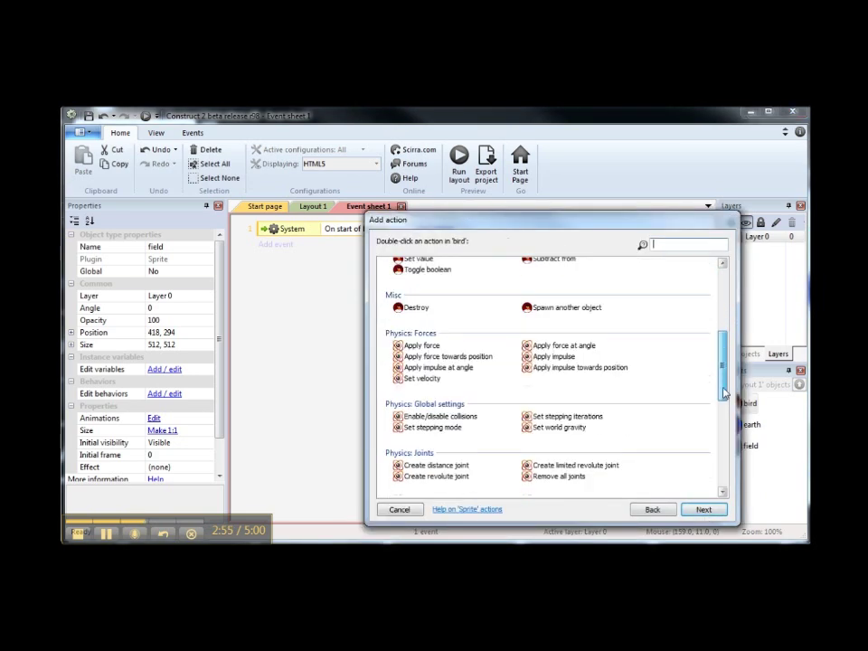
pyautogui.scroll(-1, 728, 411)
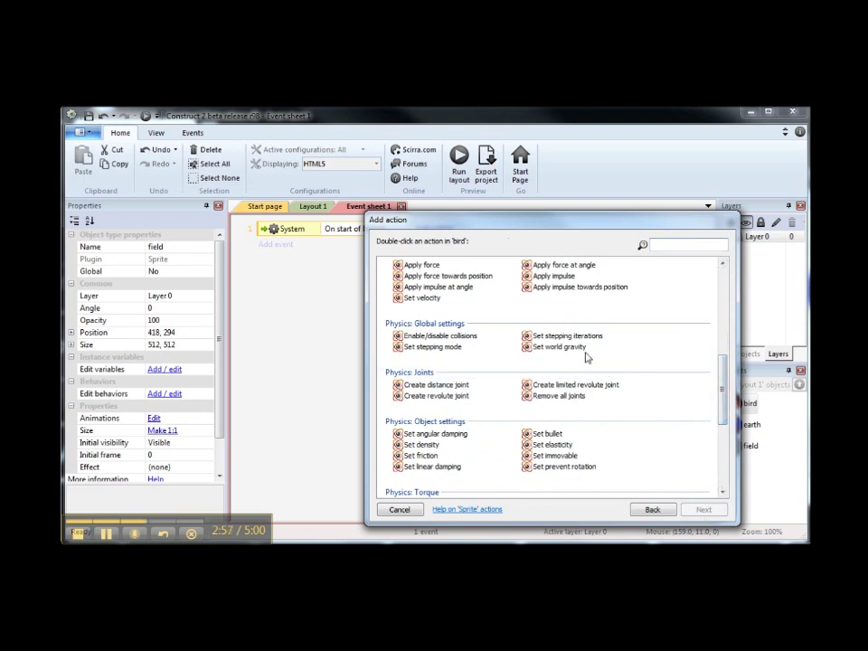
pyautogui.click(559, 346)
pyautogui.click(704, 509)
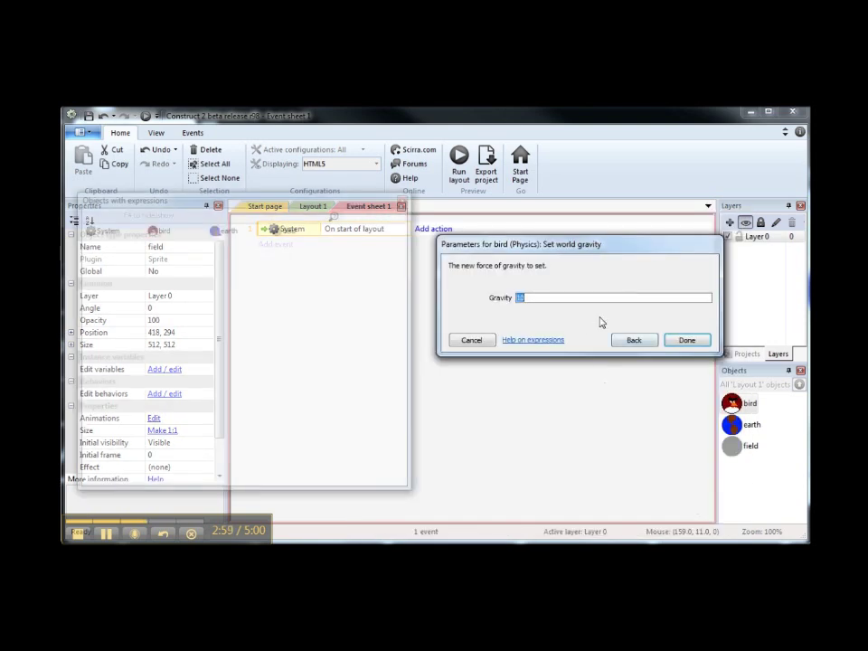
pyautogui.click(687, 340)
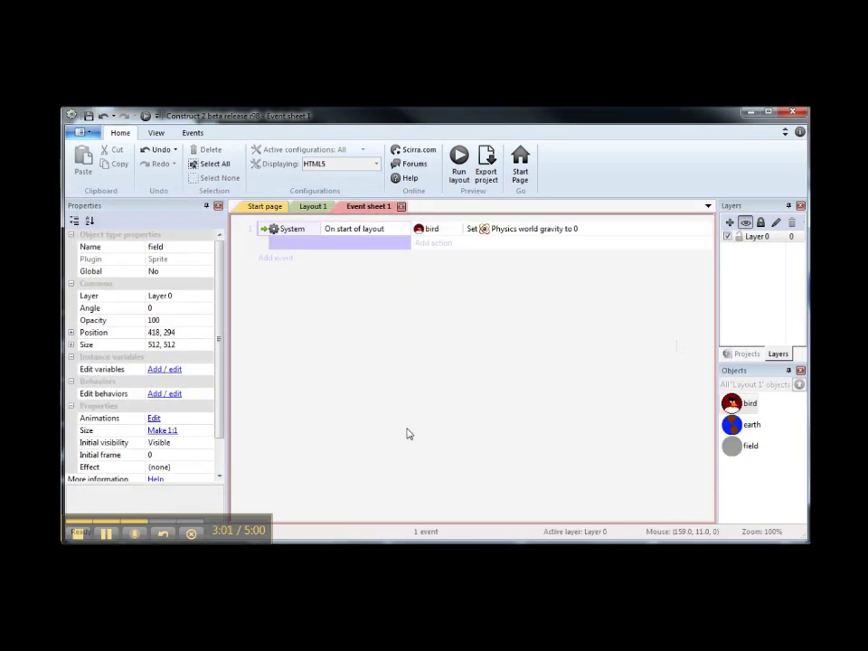
pyautogui.click(459, 160)
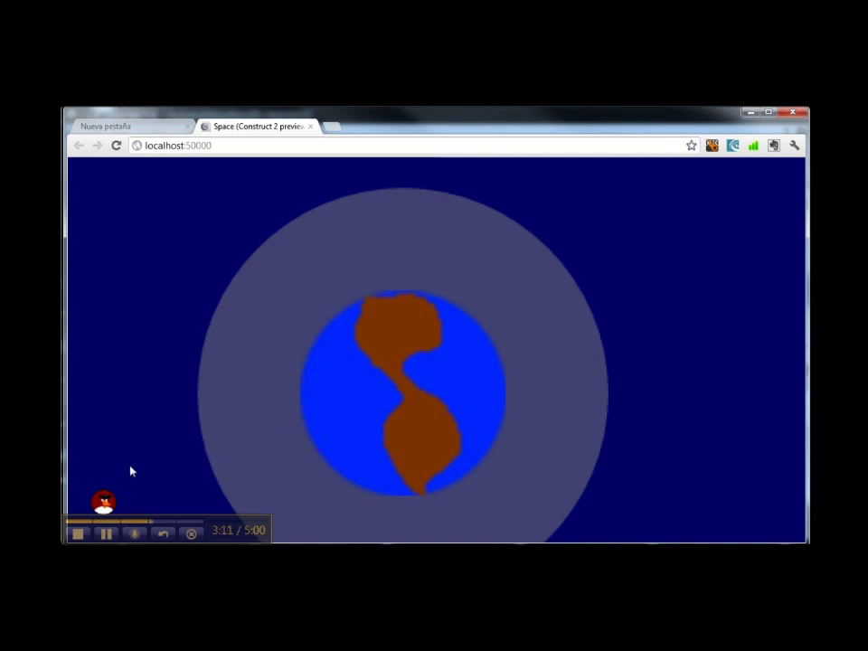
# Close the Space preview tab in Chrome and switch back to Construct 2
pyautogui.click(310, 127)
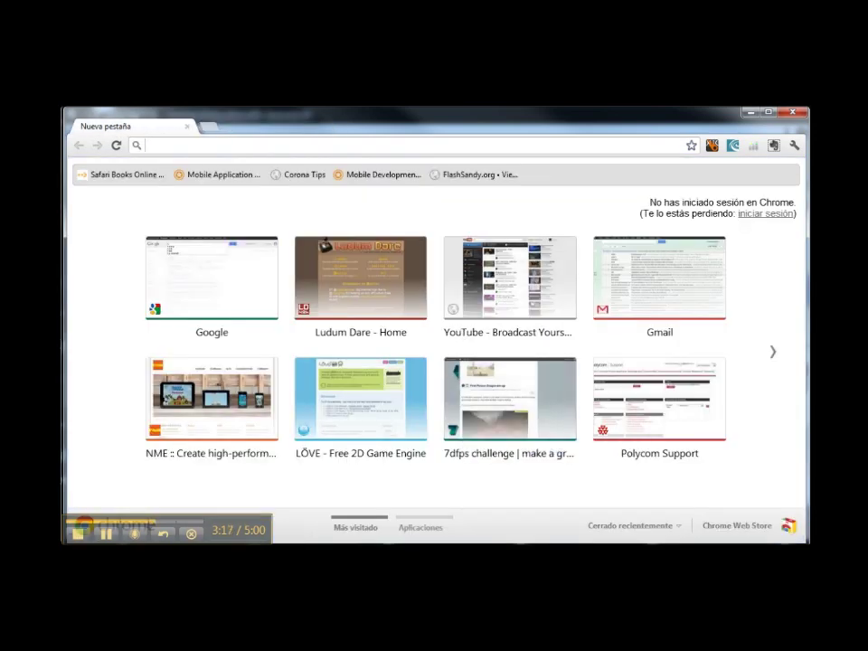
pyautogui.hotkey('alt', 'Tab')
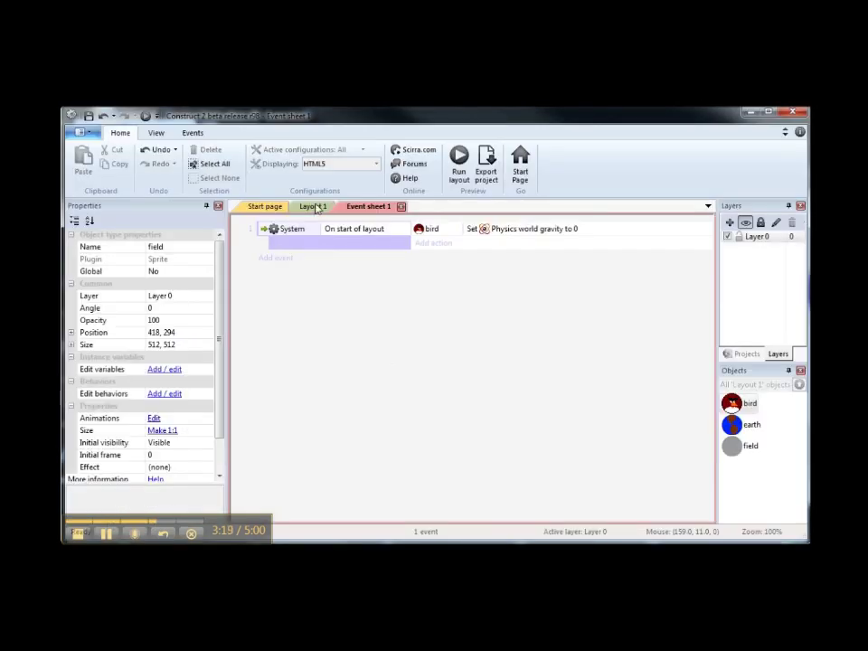
# Close the Start page tab and return to Layout 1 with the field, earth and bird
pyautogui.click(265, 206)
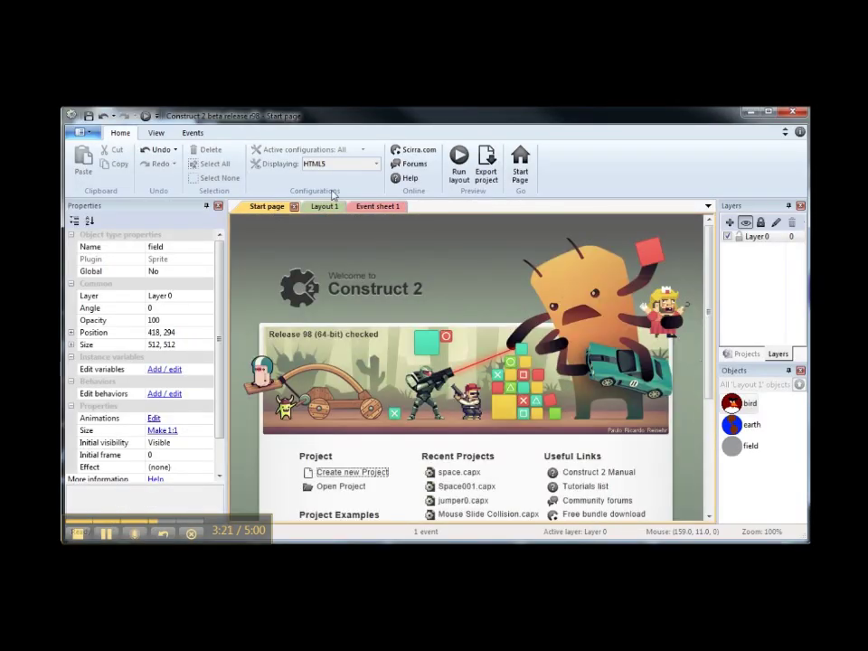
pyautogui.click(294, 207)
pyautogui.click(262, 207)
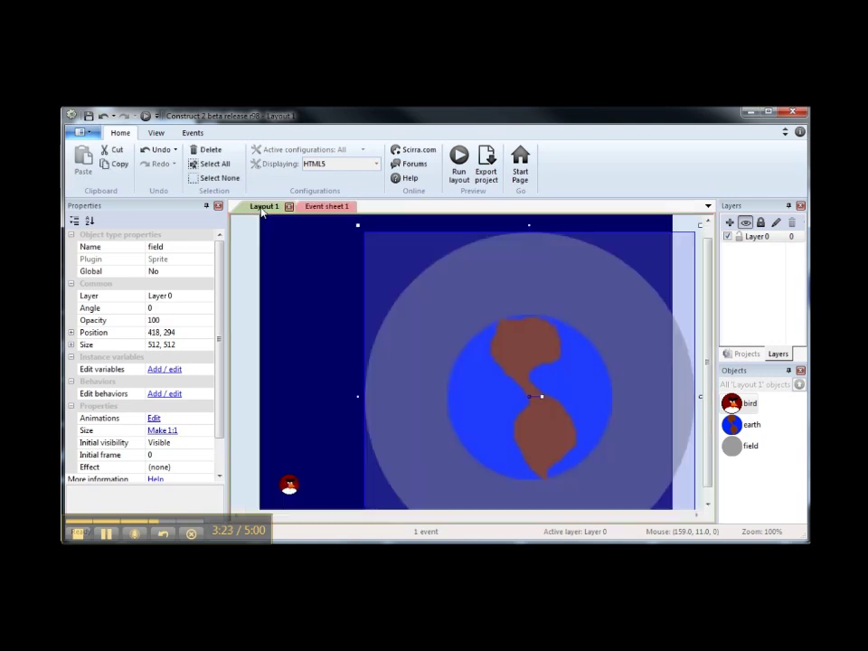
pyautogui.scroll(-1, 697, 461)
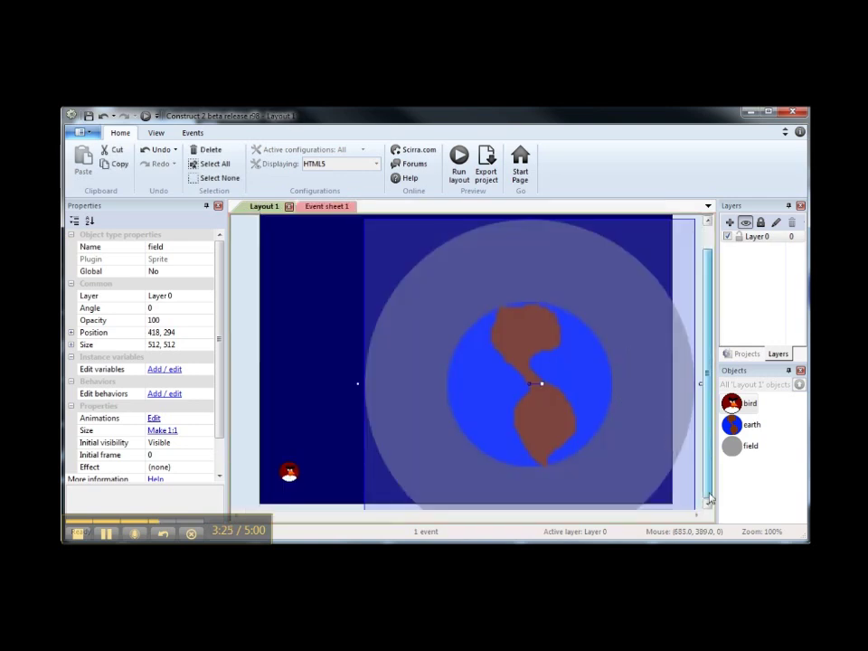
pyautogui.click(313, 320)
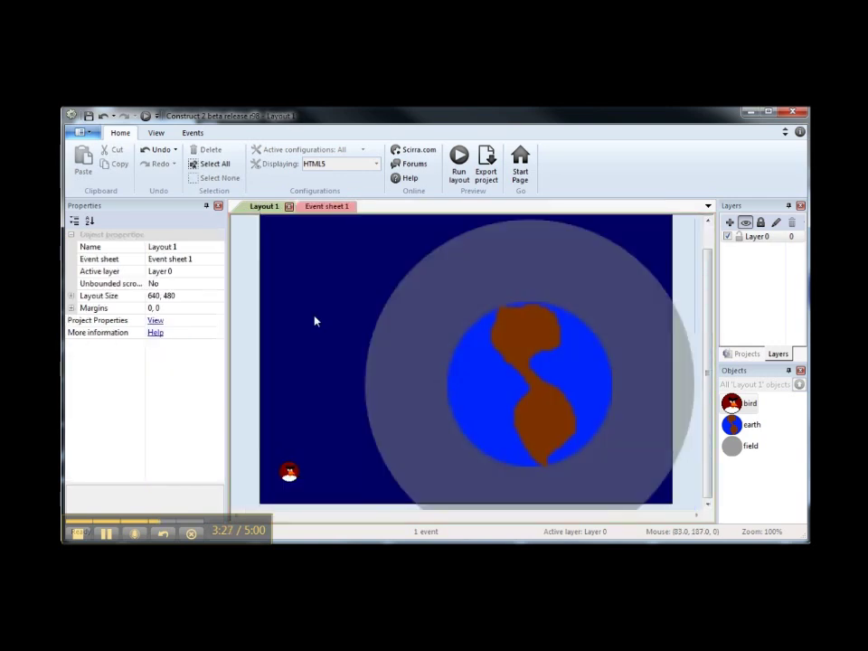
pyautogui.rightClick(316, 320)
# Insert a Mouse object from the Input category into the project
pyautogui.click(339, 324)
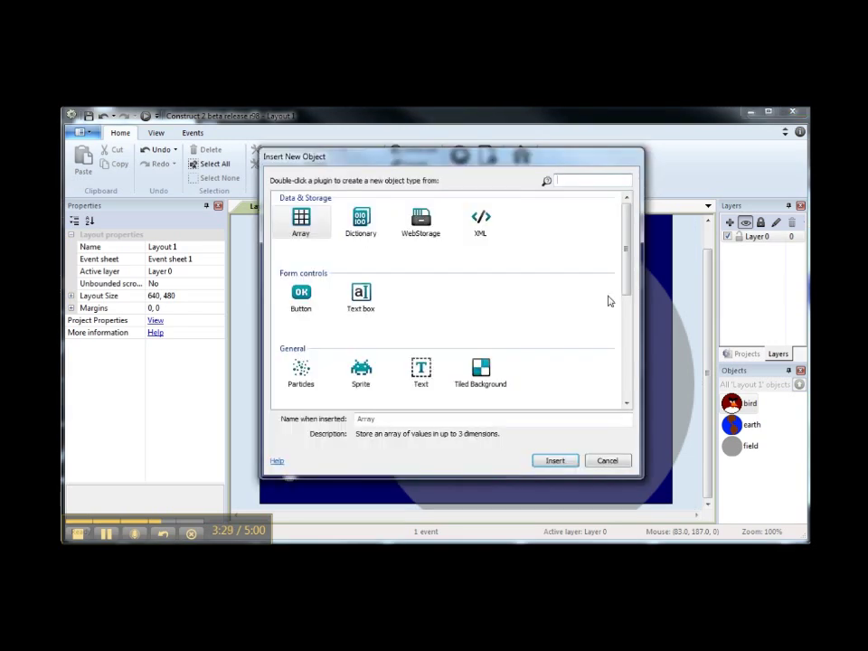
pyautogui.scroll(-3, 626, 350)
pyautogui.moveTo(626, 350); pyautogui.dragTo(631, 399)
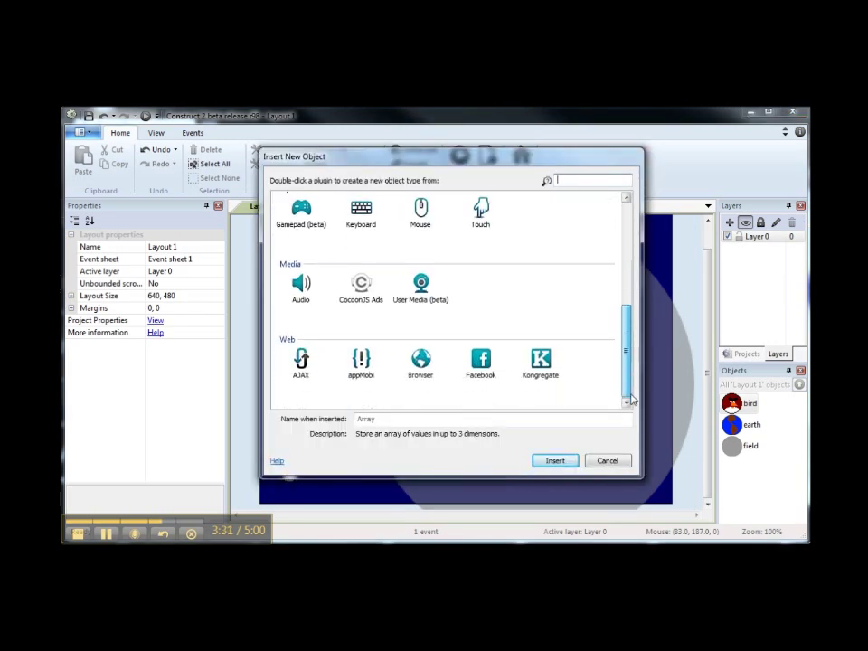
pyautogui.click(420, 213)
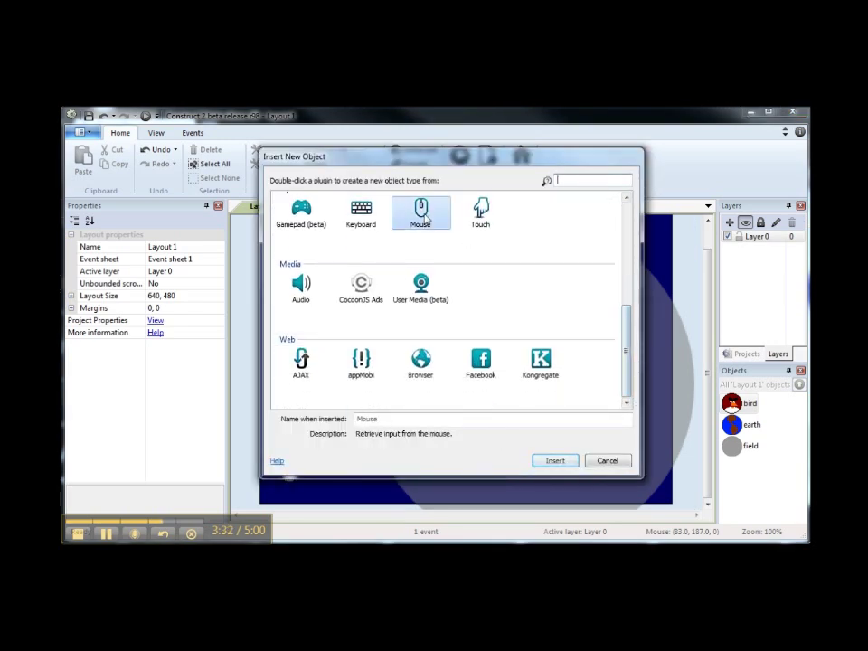
pyautogui.click(555, 461)
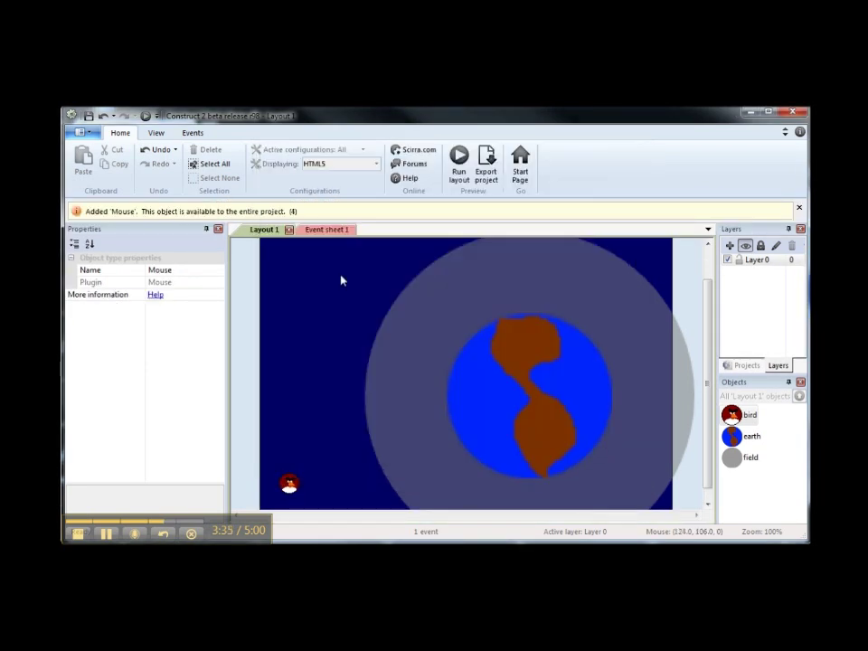
pyautogui.click(341, 232)
# Add a second event with the Mouse condition 'On Left button Clicked'
pyautogui.click(280, 281)
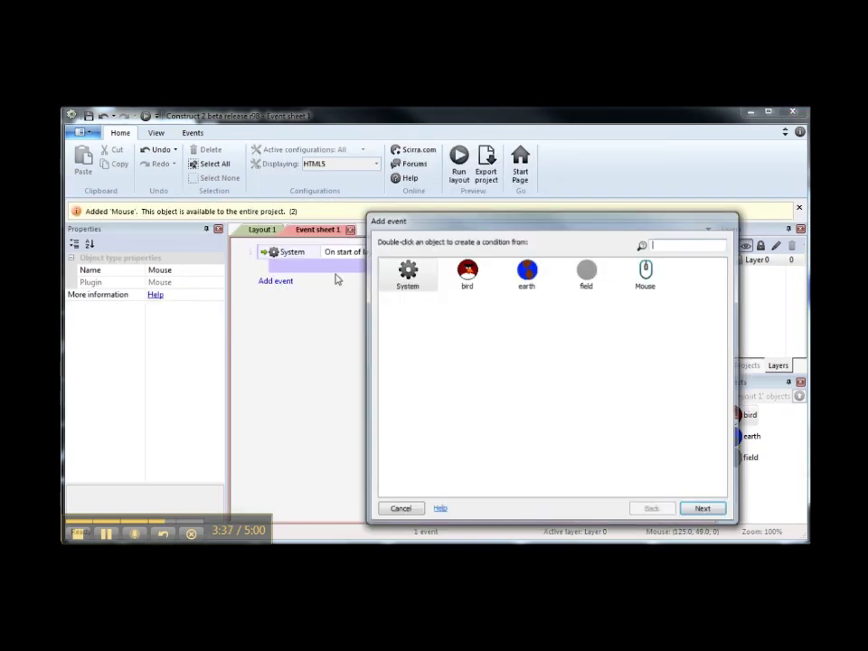
pyautogui.click(704, 509)
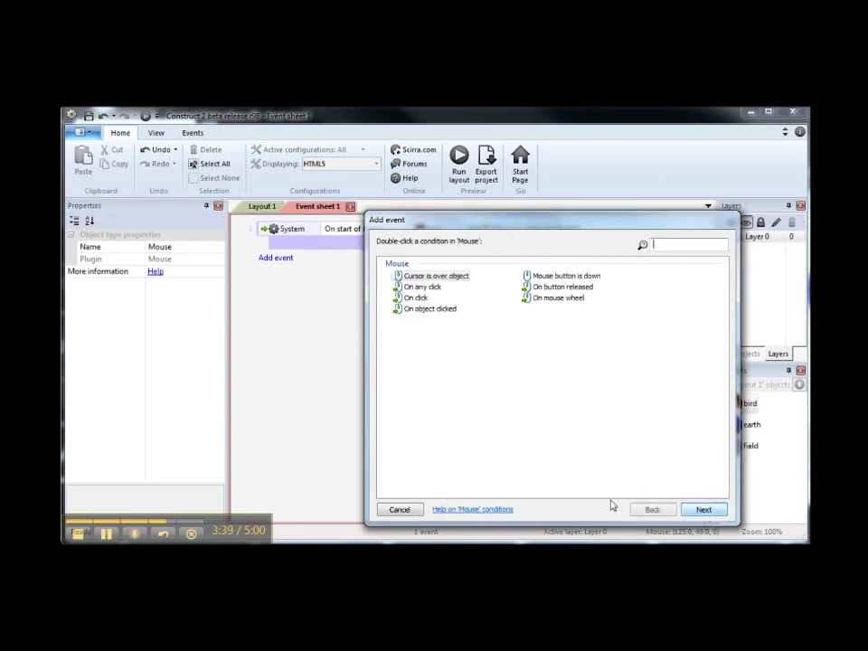
pyautogui.click(419, 298)
pyautogui.click(698, 509)
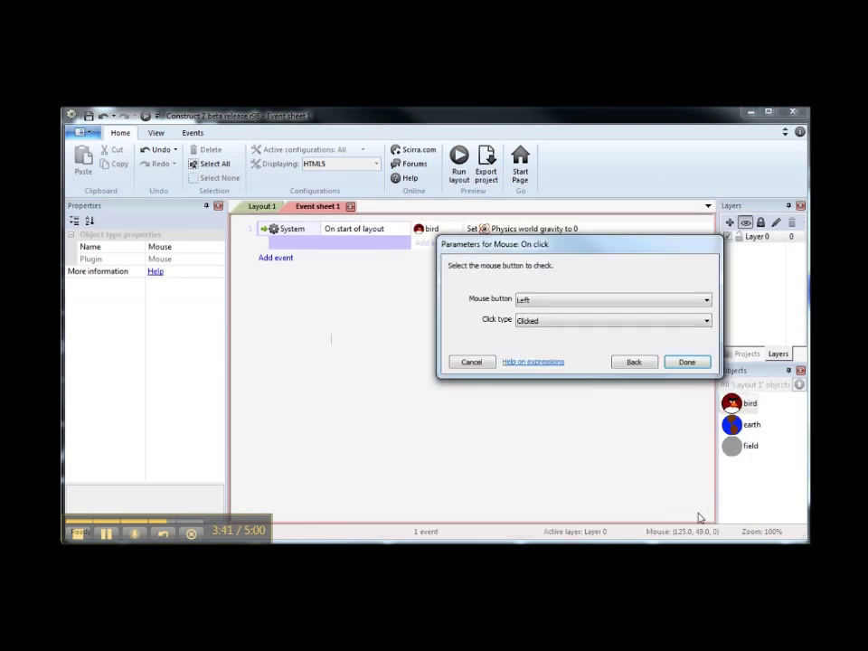
pyautogui.click(686, 363)
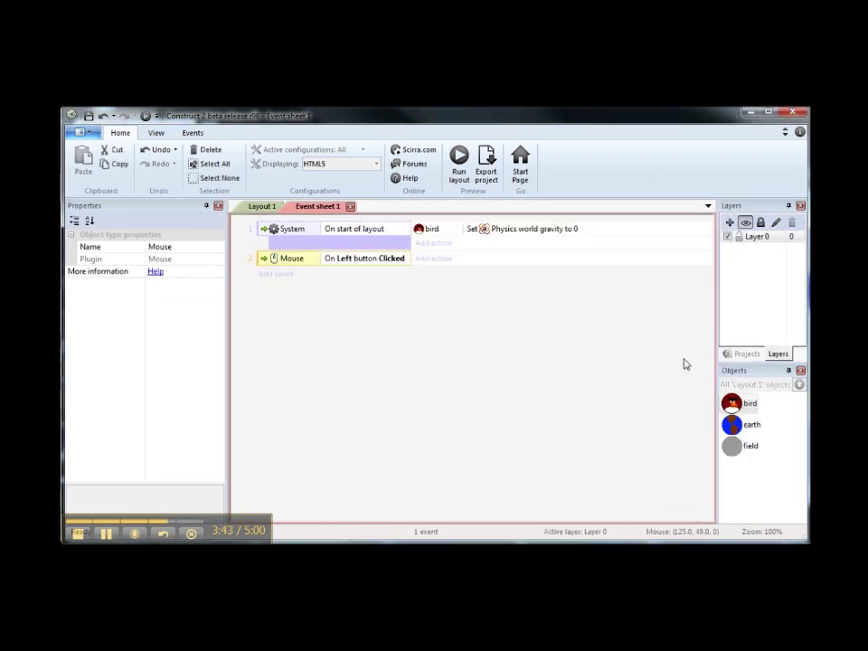
pyautogui.click(445, 259)
# Give the click event a bird 'Apply impulse towards position' action with impulse 1
pyautogui.click(466, 271)
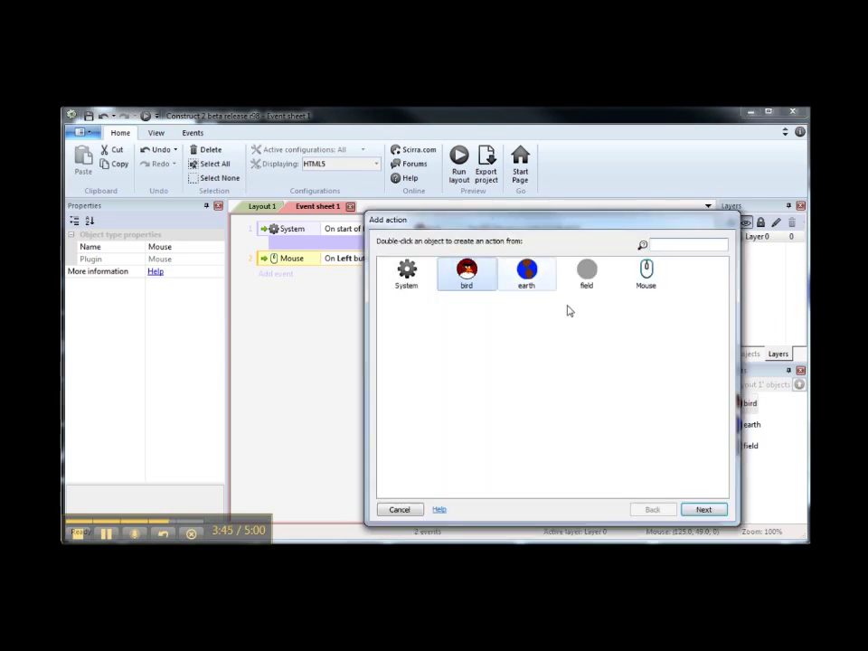
pyautogui.click(705, 510)
pyautogui.scroll(-5, 633, 356)
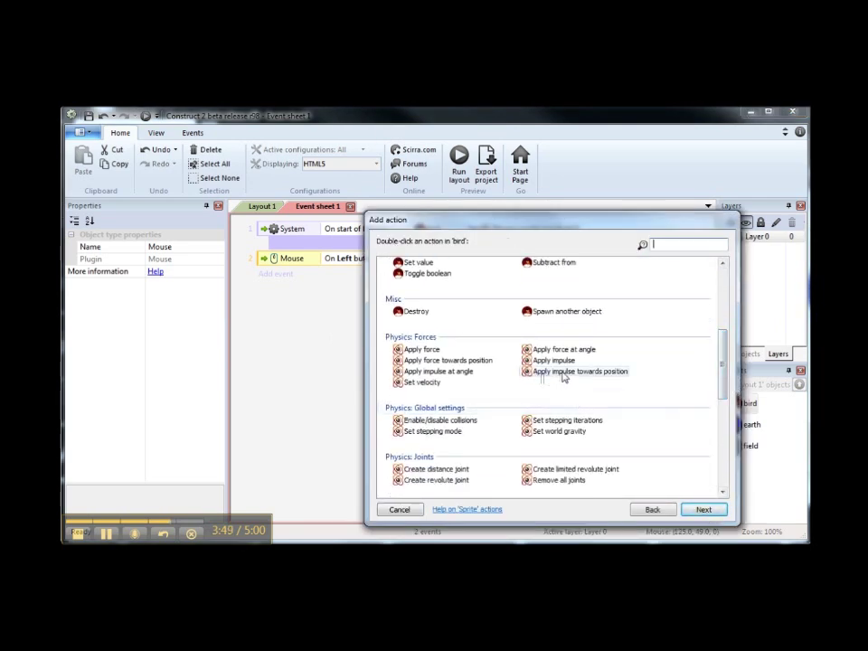
pyautogui.click(562, 372)
pyautogui.click(702, 510)
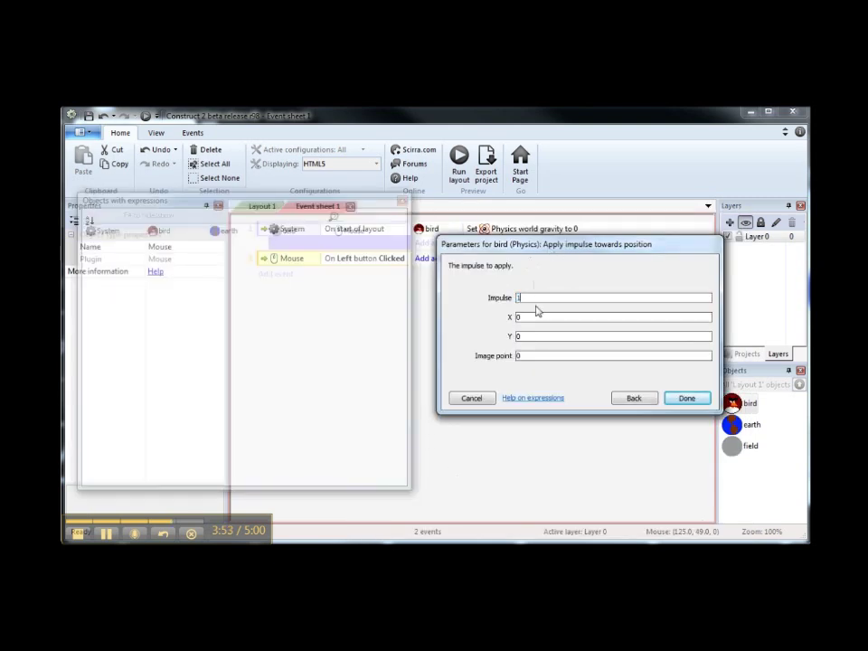
# Set the impulse target X to Mouse.X and Y to Mouse.Y
pyautogui.click(540, 317)
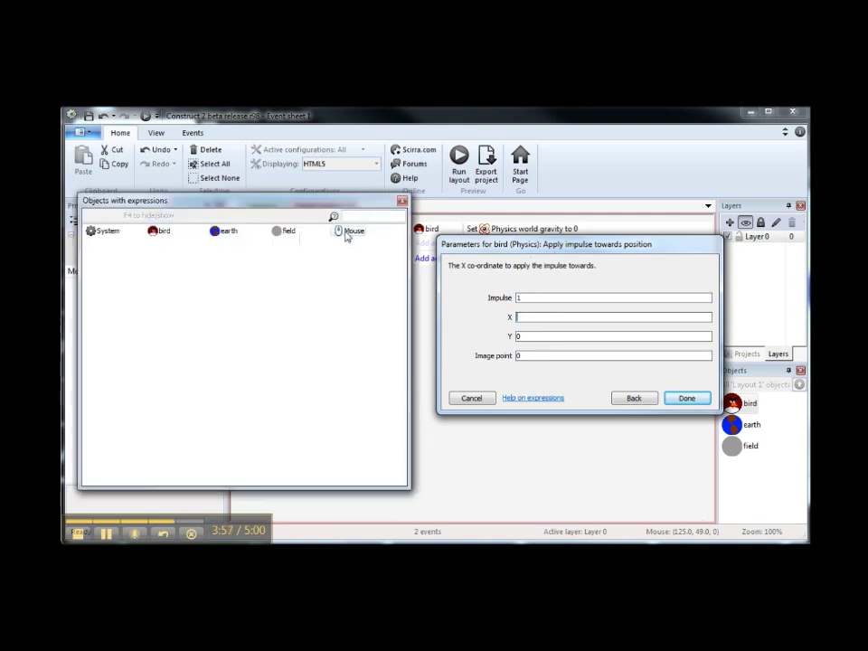
pyautogui.doubleClick(344, 234)
pyautogui.doubleClick(98, 267)
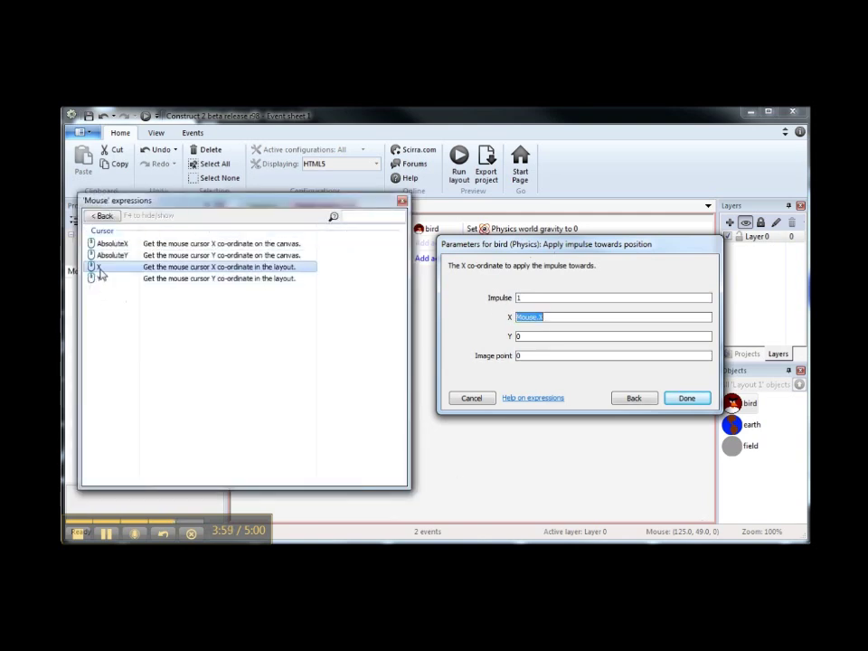
pyautogui.click(516, 335)
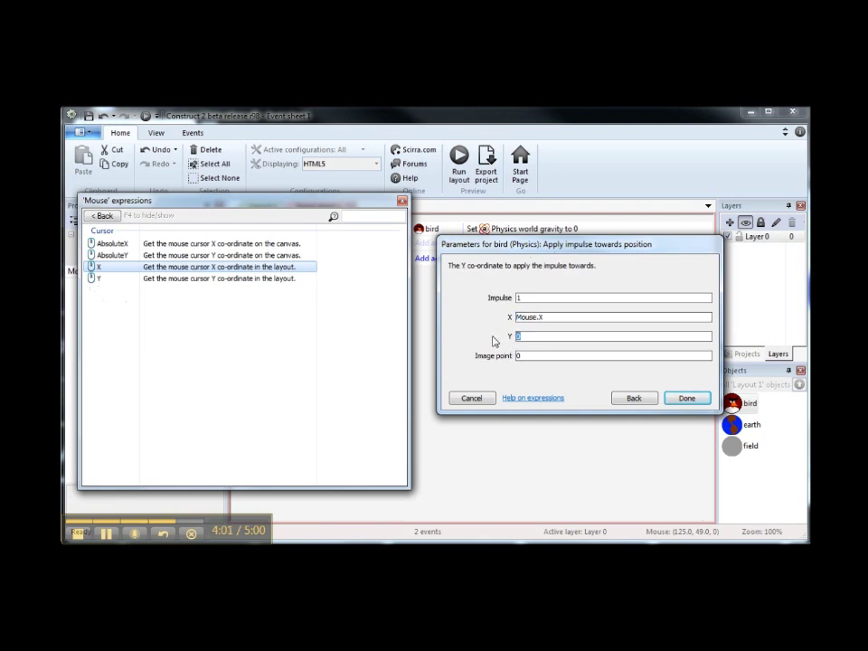
pyautogui.doubleClick(178, 279)
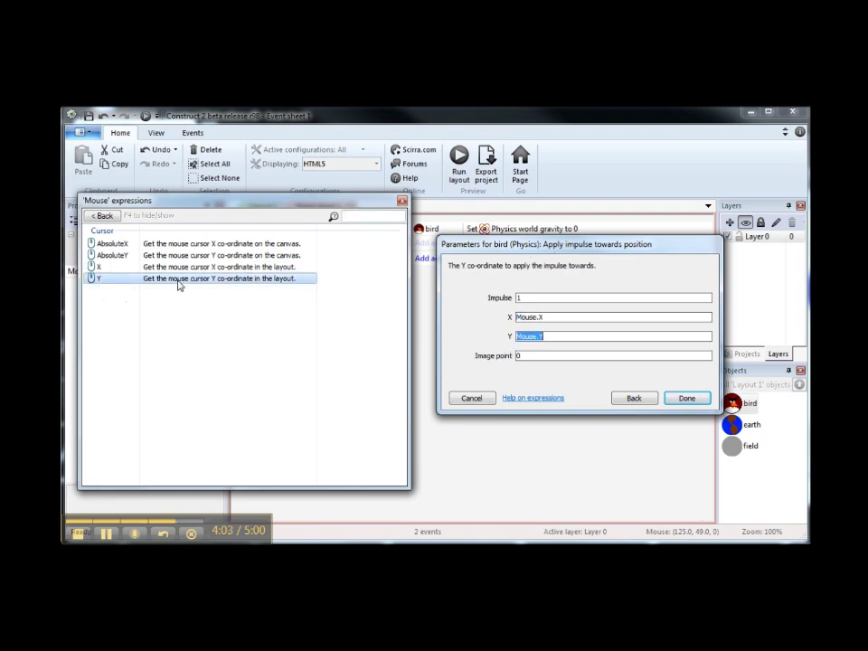